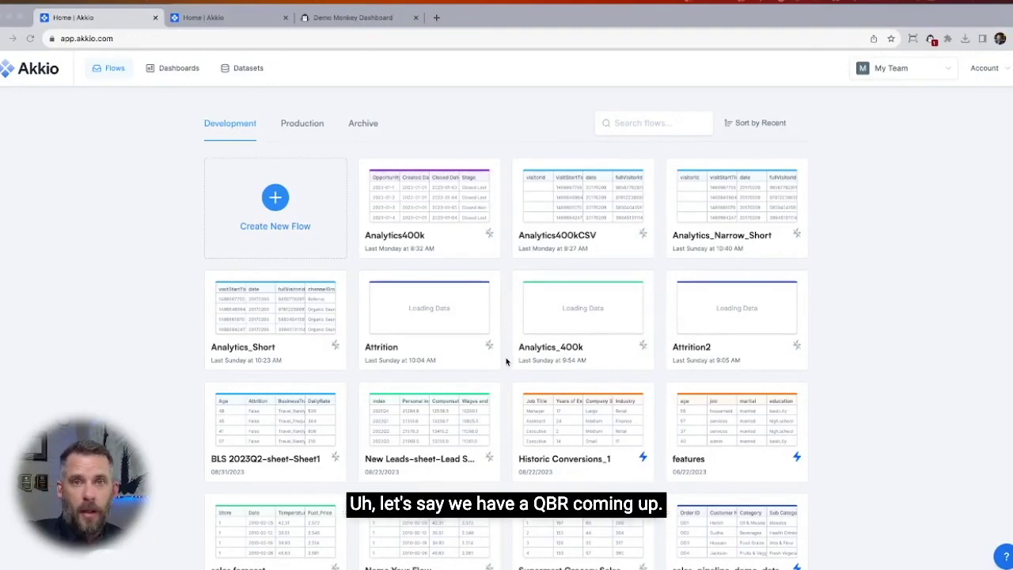
Create a new flow and pick Table as its data source
click(274, 209)
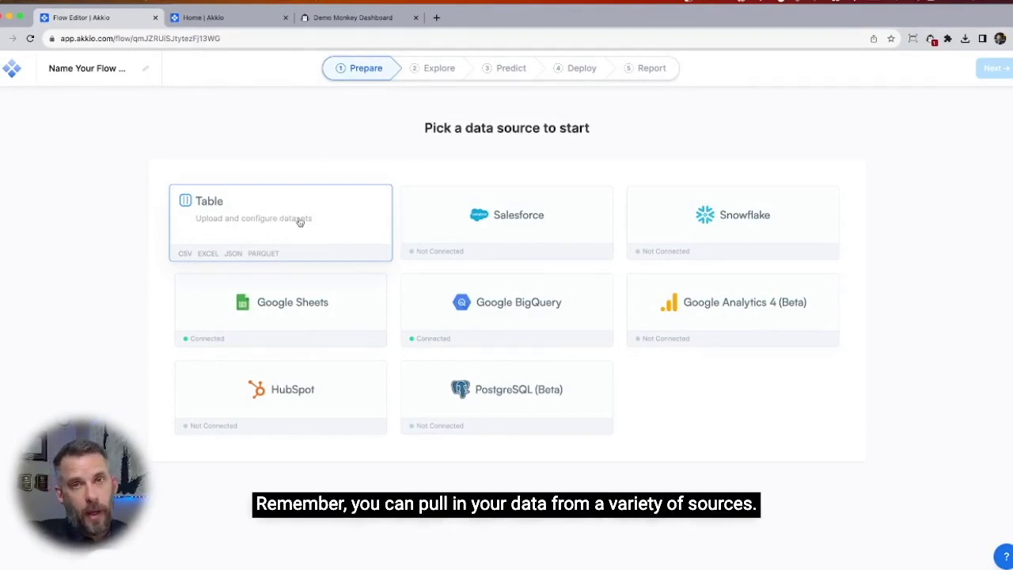
click(300, 222)
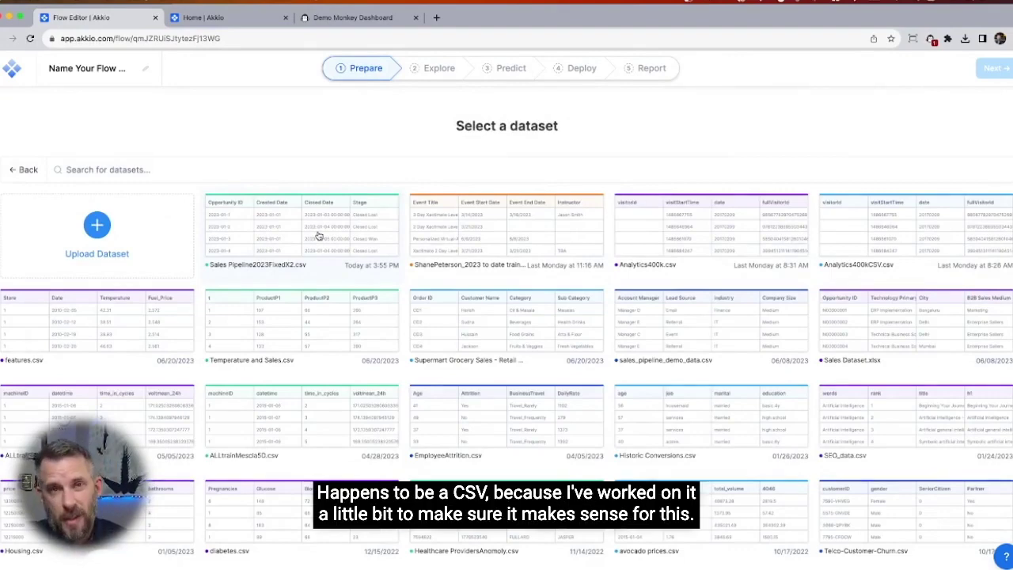
Load Sales Pipeline2023FixedX2.csv into the flow and submit a project goal to generate a BI report
click(319, 236)
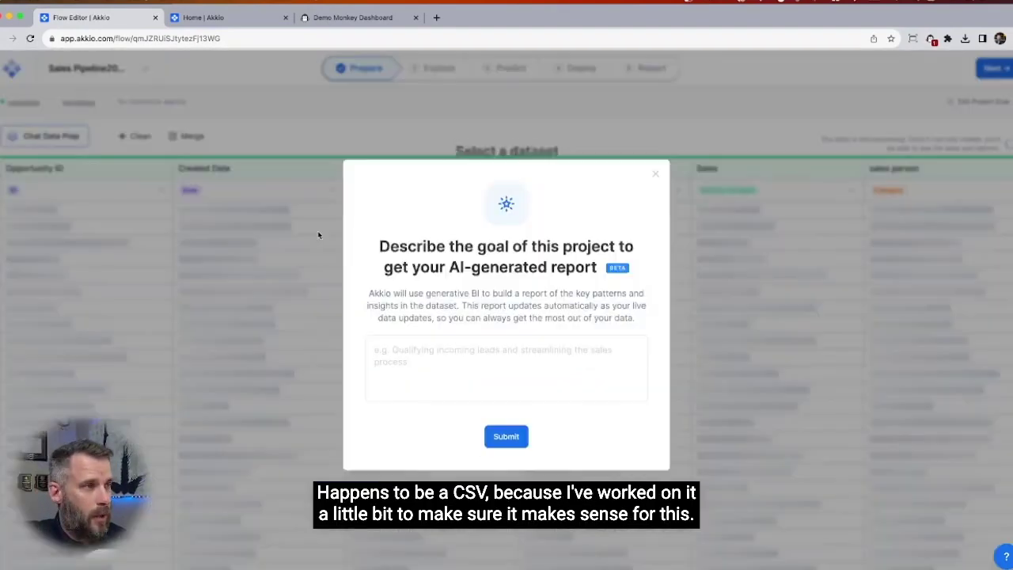
click(402, 361)
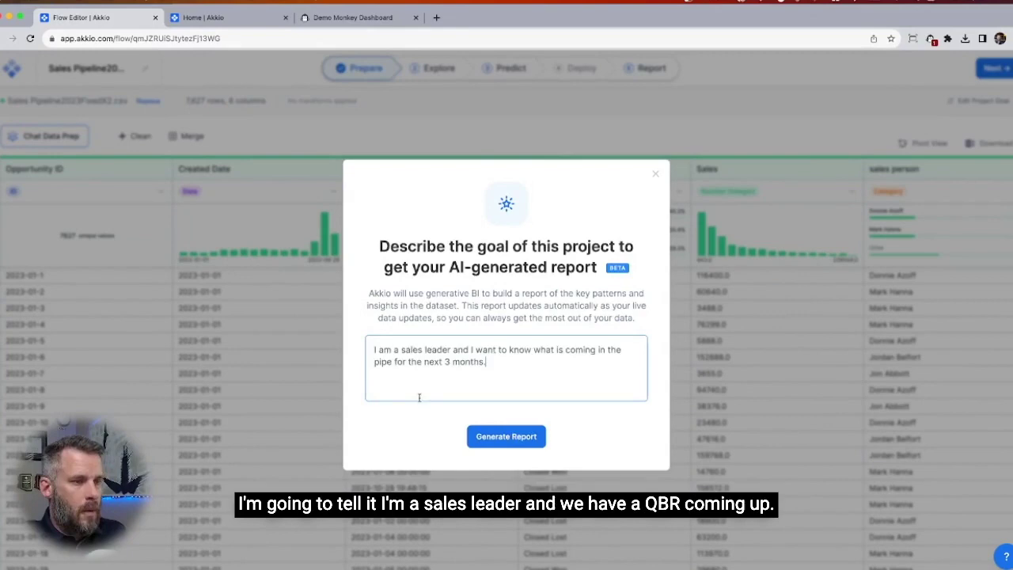
click(503, 435)
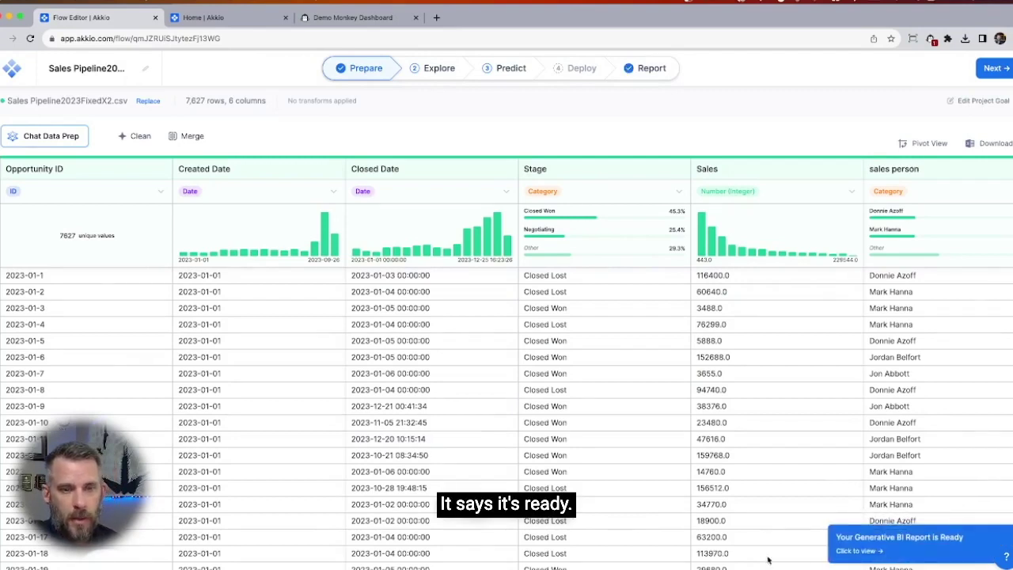
Open the ready report and review its Sales-by-Stage box plot and per-salesperson bar chart
click(899, 554)
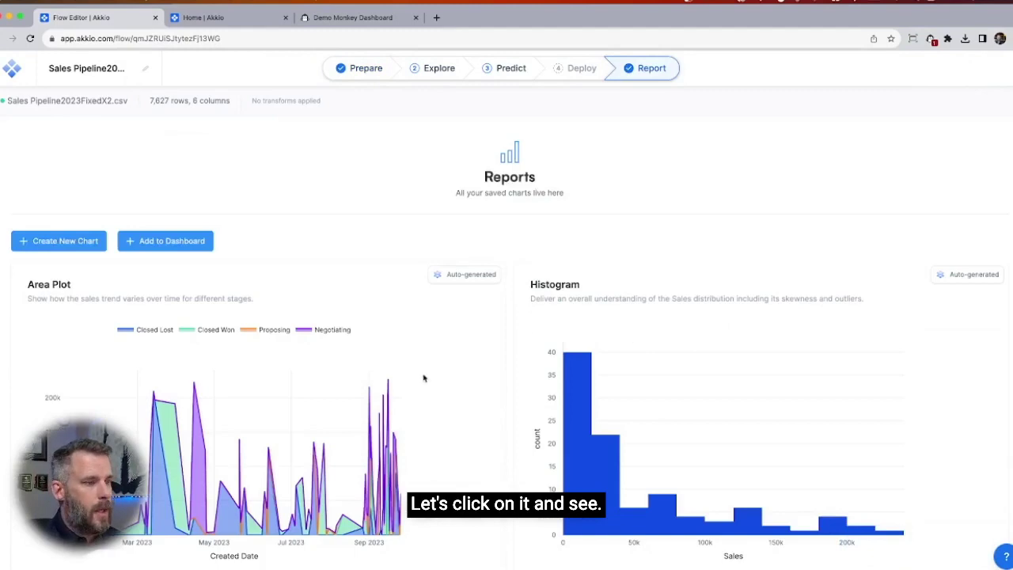
scroll(425, 343, down, 1)
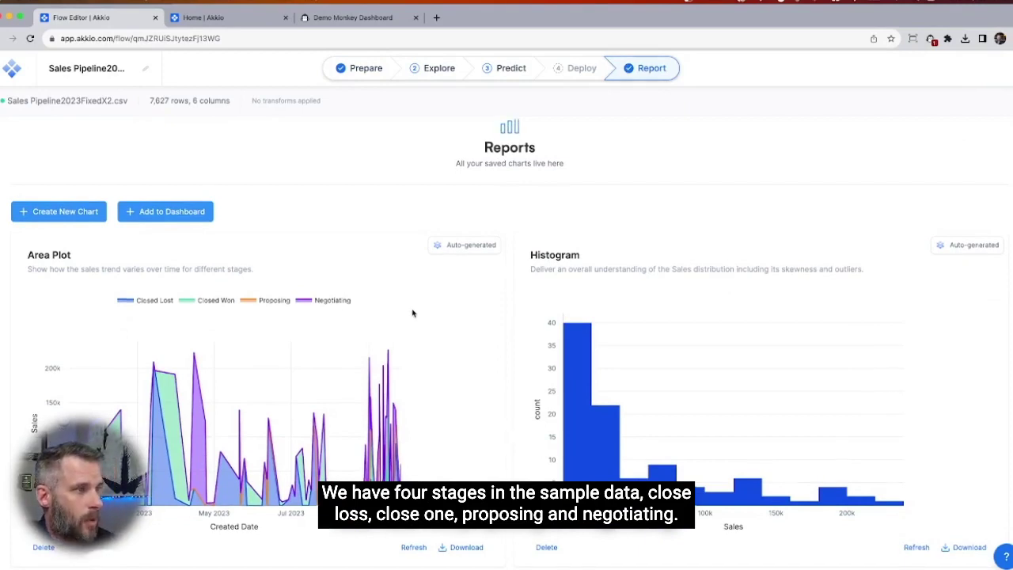
scroll(412, 314, down, 2)
mouse_move(413, 405)
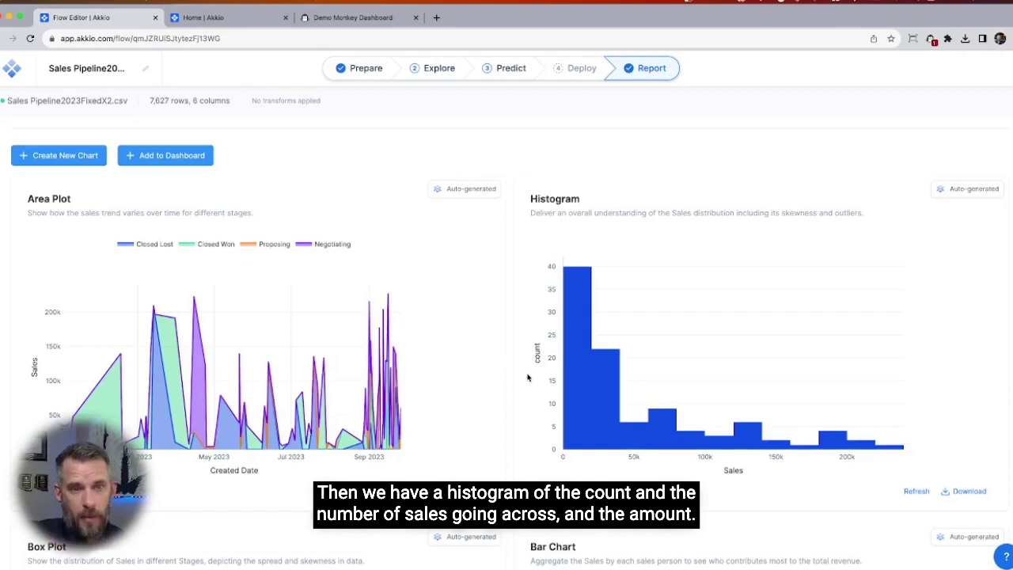
scroll(528, 377, down, 2)
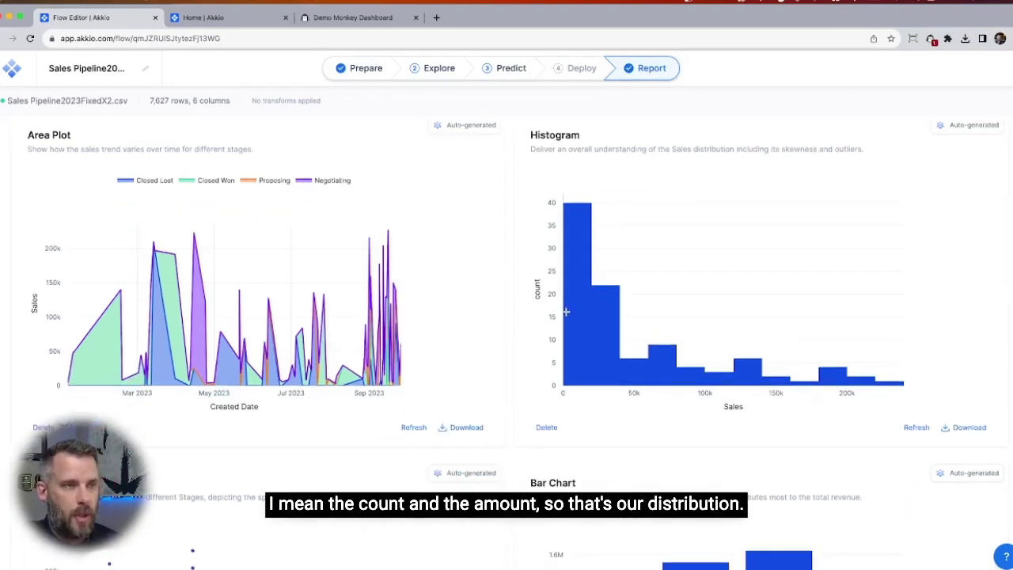
mouse_move(578, 283)
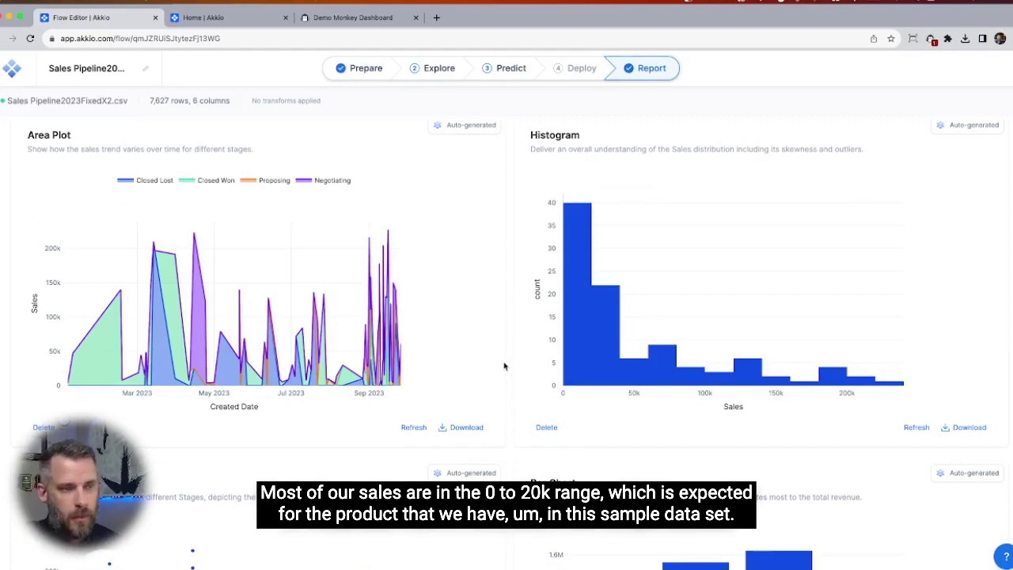
scroll(504, 366, down, 10)
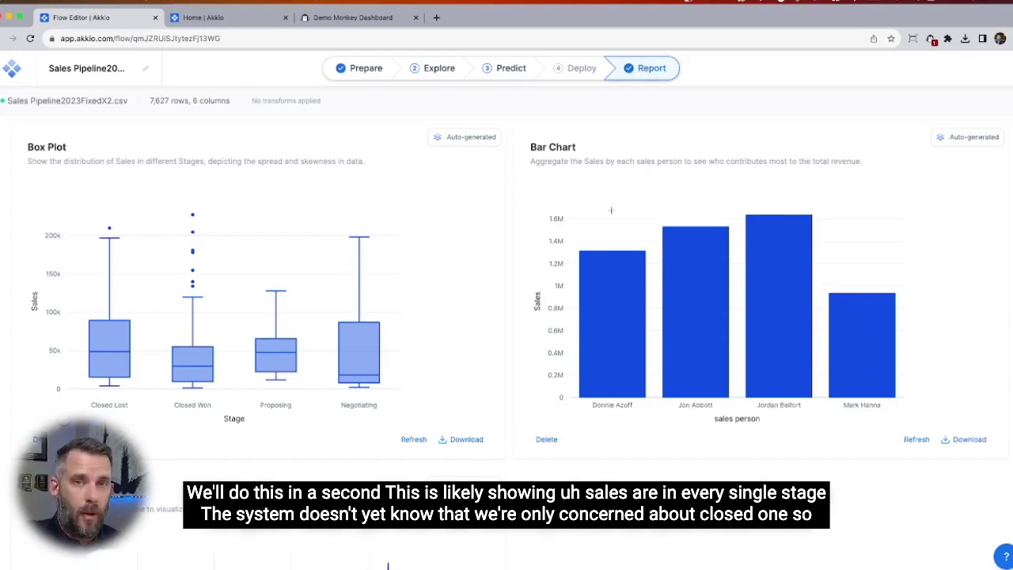
Delete the sales-per-person Bar Chart and the total-Sales-over-time Line Plot, keeping the area plot, histogram and box plot
click(545, 440)
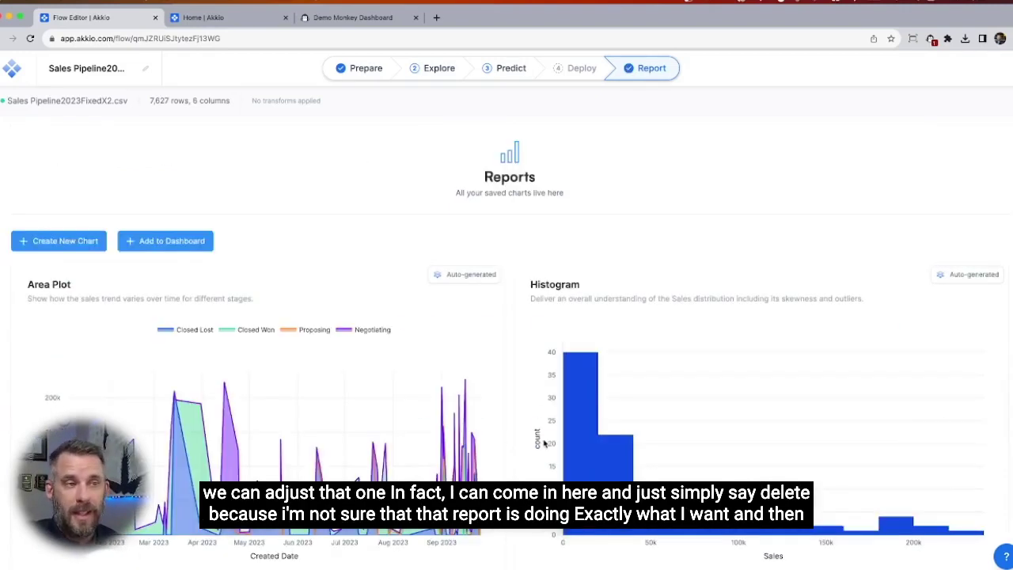
scroll(510, 455, down, 2)
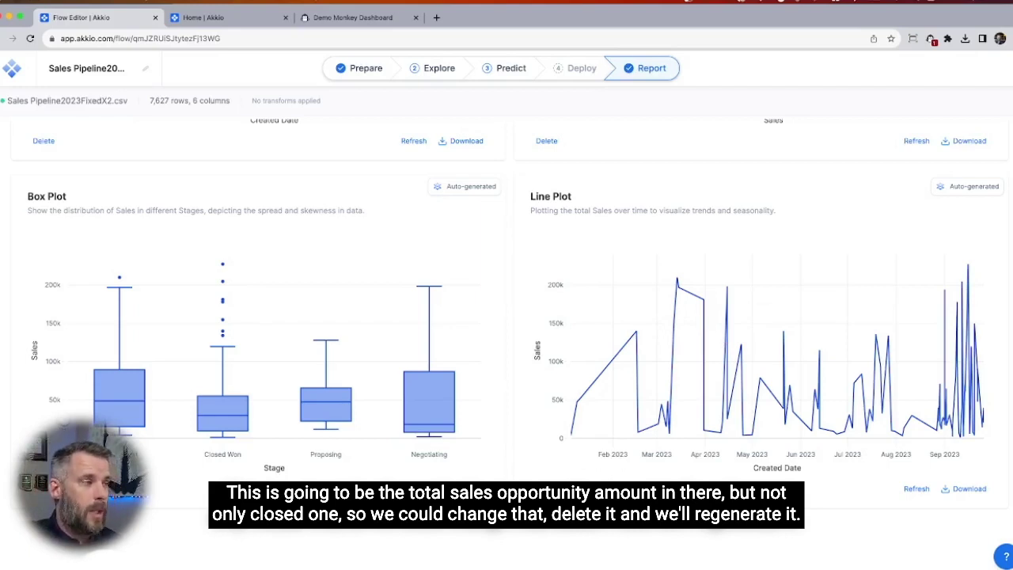
click(546, 488)
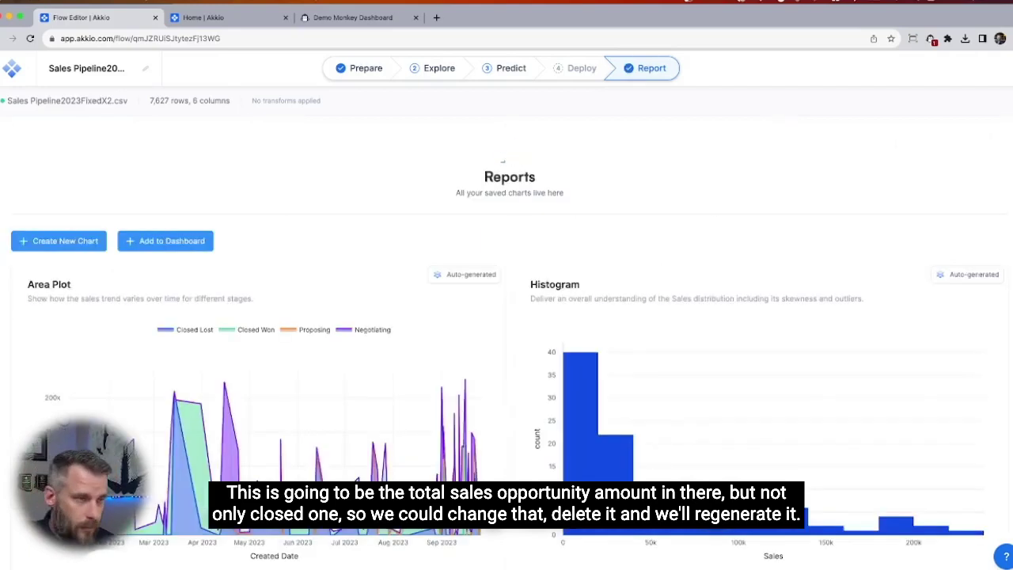
scroll(507, 317, down, 3)
scroll(506, 316, down, 3)
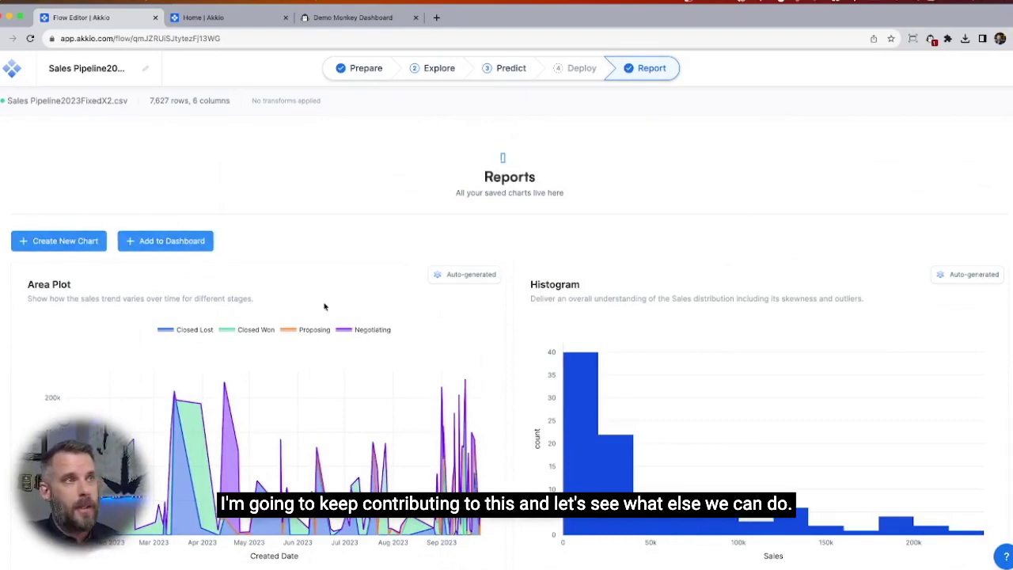
Go back to the Prepare step showing the Sales Pipeline2023FixedX2.csv table
click(353, 73)
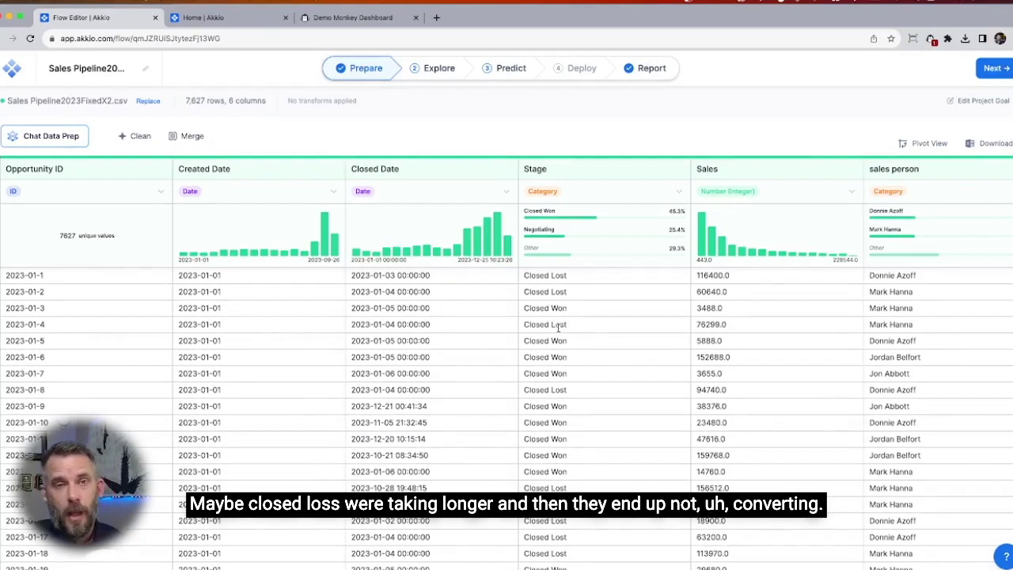
Add a 'Sales Cycle' column computed from Created Date and Closed Date through Chat Data Prep
click(96, 138)
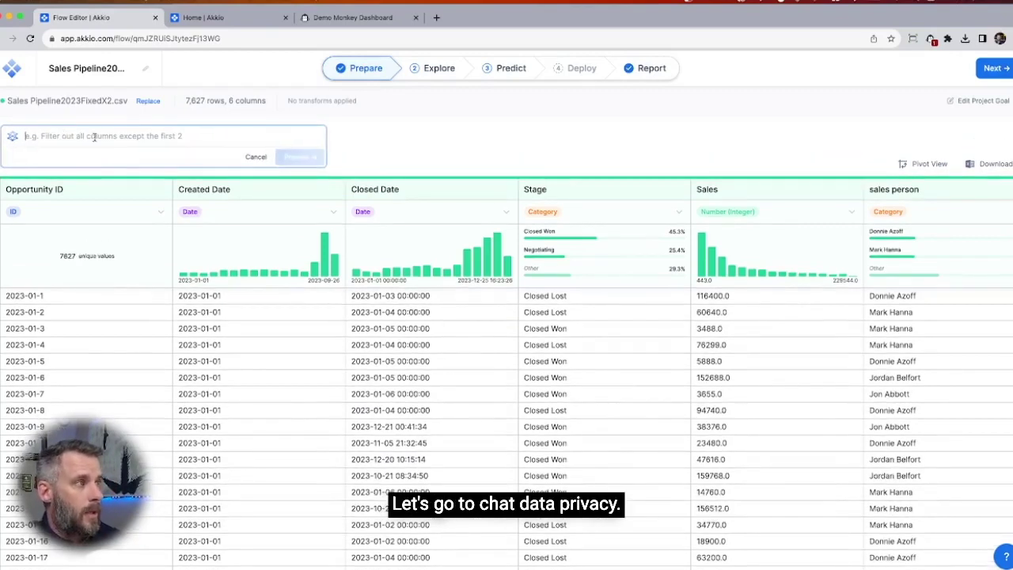
text(C)
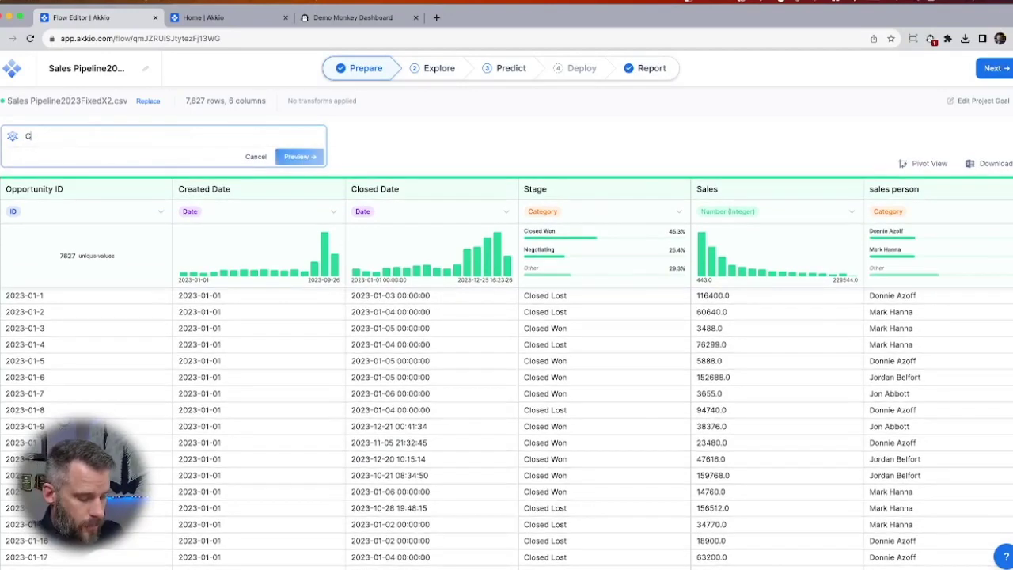
text(reate a c new column called)
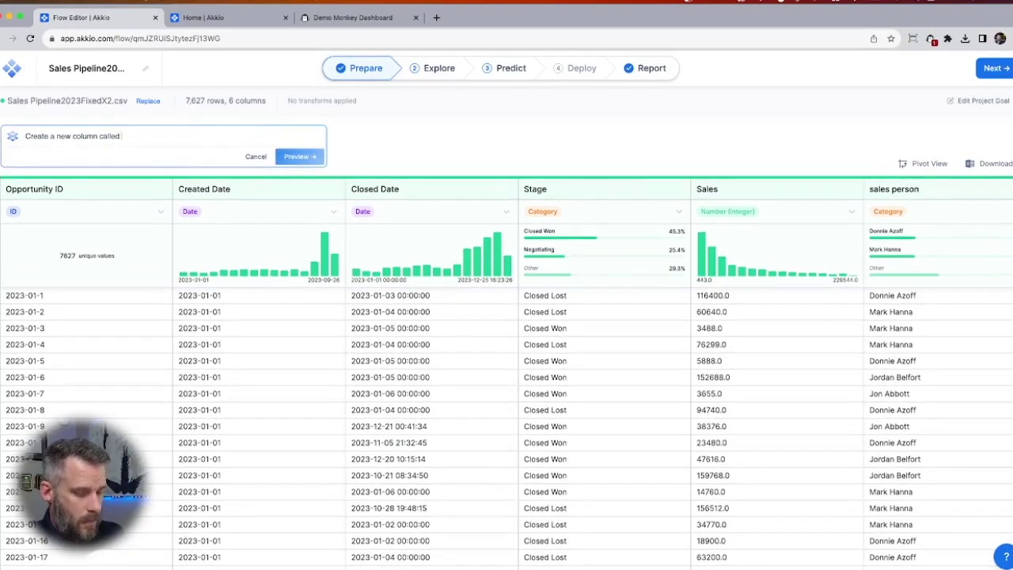
text( Sales Cycle)
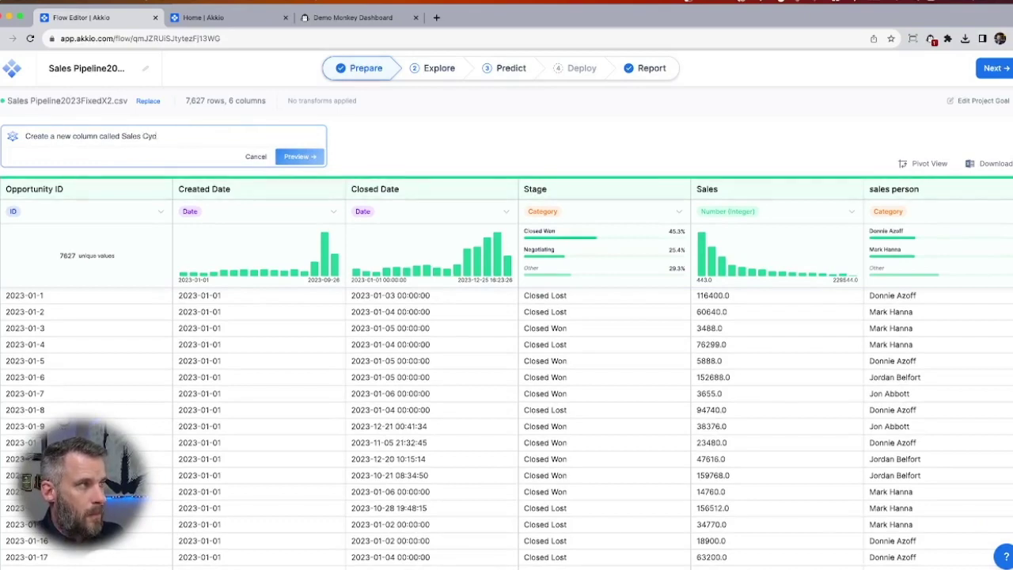
text( us)
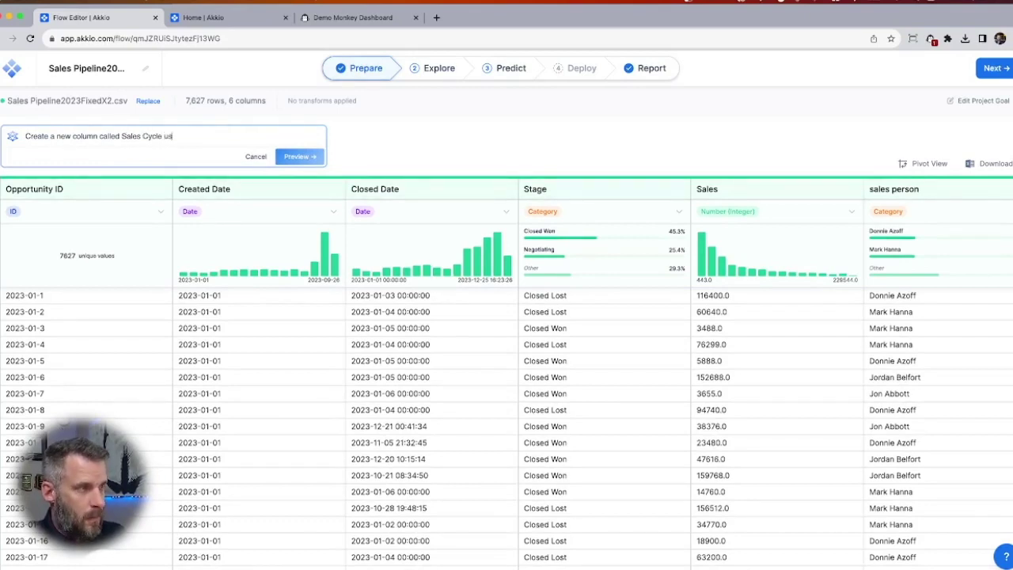
text(ing Created Date )
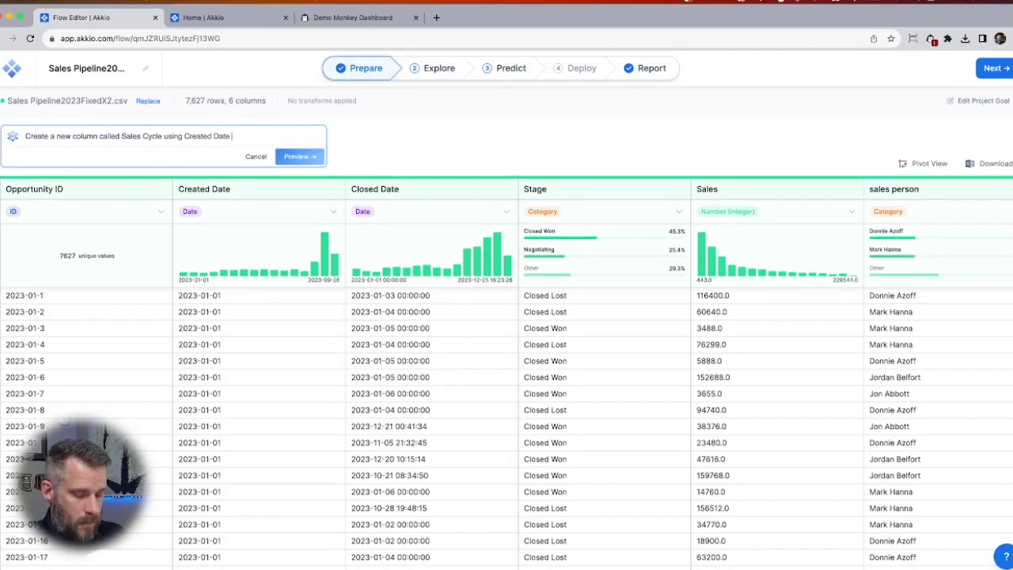
text(- Closed Date)
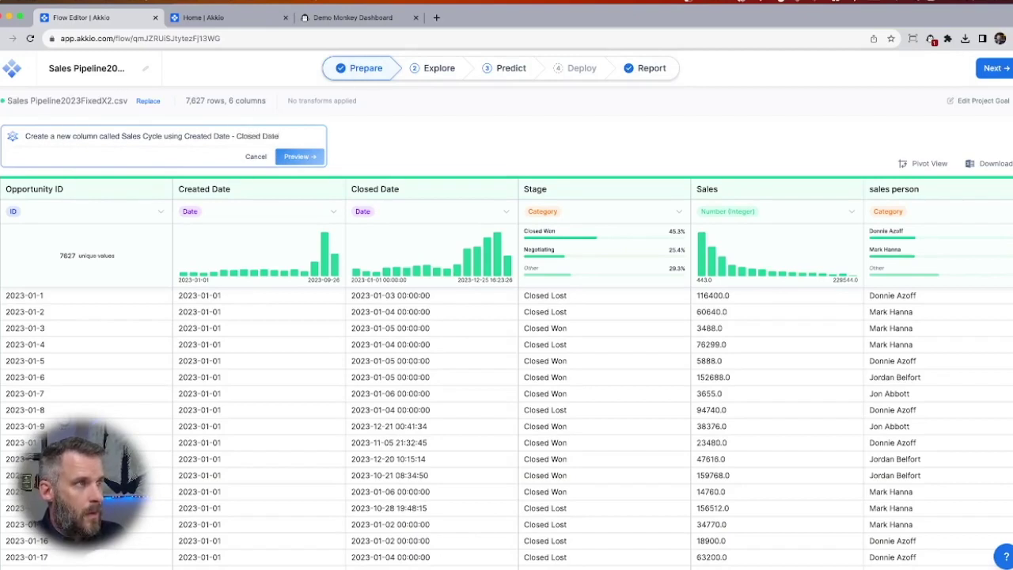
click(296, 160)
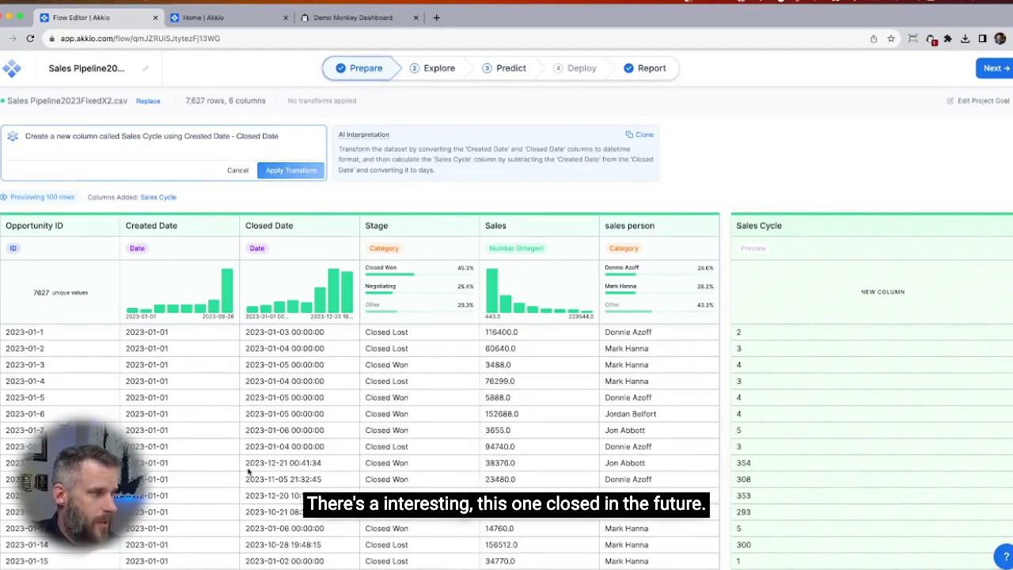
click(278, 172)
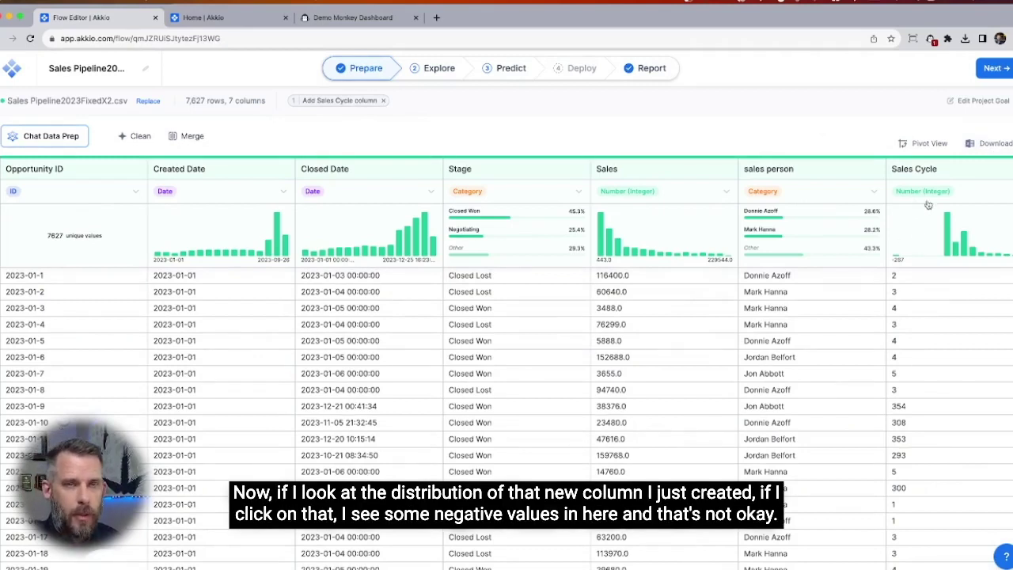
Inspect the Sales Cycle column's distribution, with negatives down to -287, then reopen Chat Data Prep
click(925, 229)
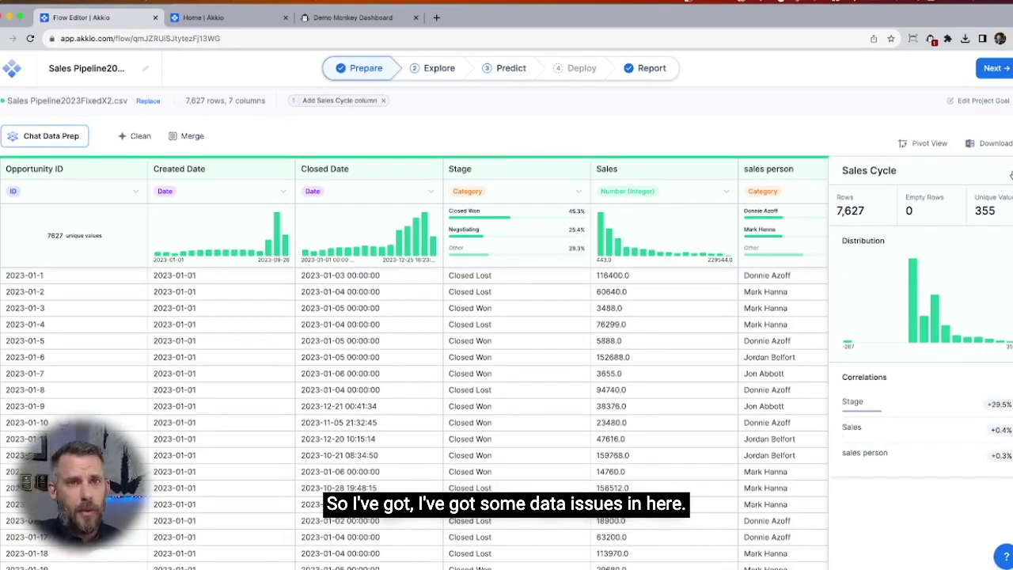
click(1010, 175)
click(55, 137)
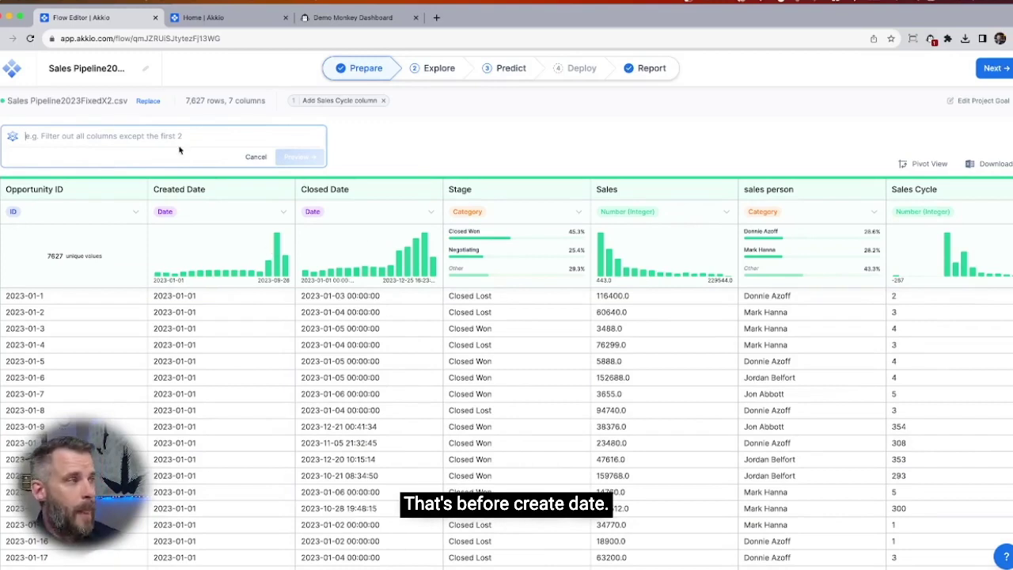
Filter out rows where Sales Cycle is less than 0, leaving 7,562 rows
text(remove an)
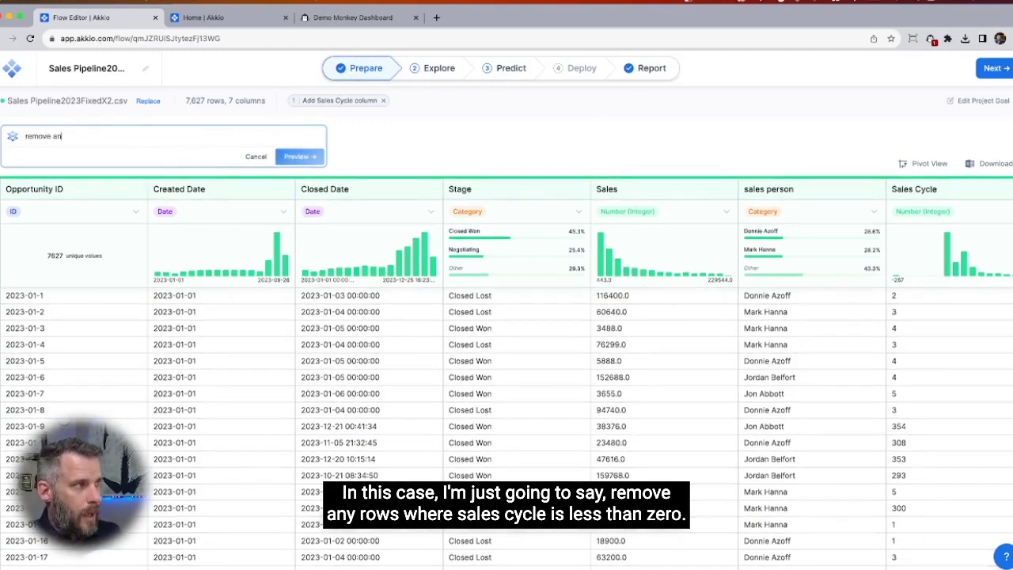
text(y rows where)
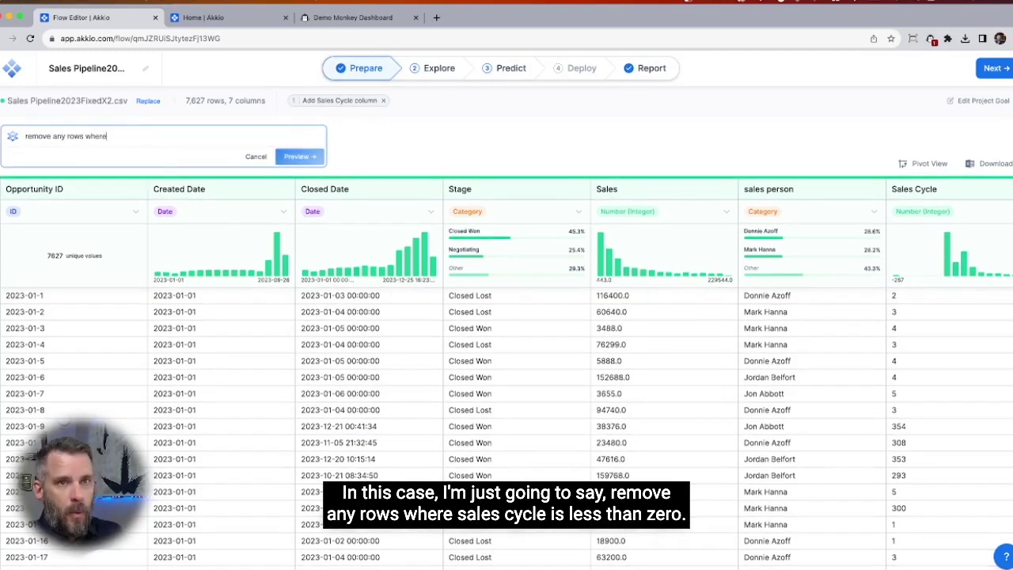
text( sales )
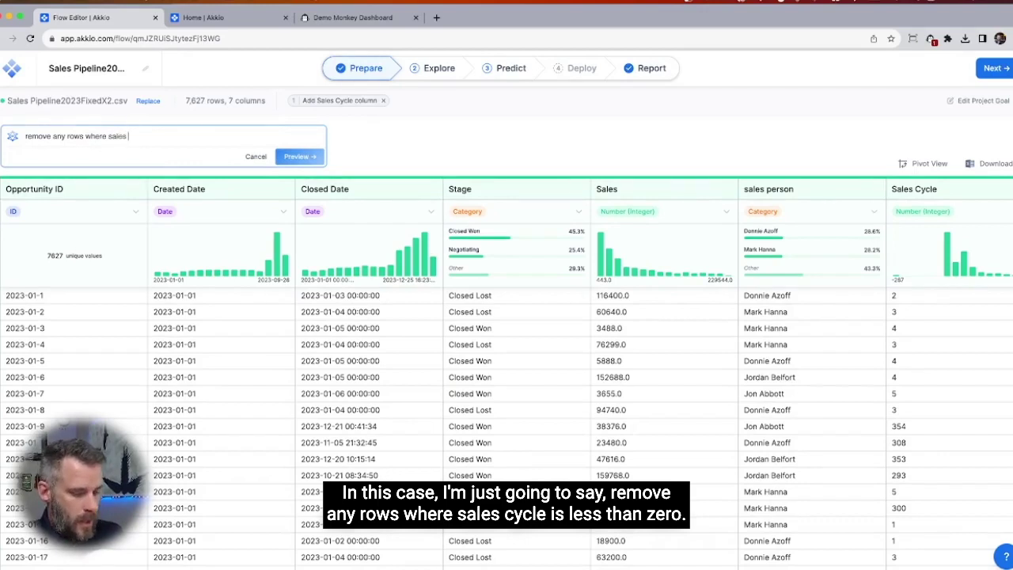
text(Cycles is less t)
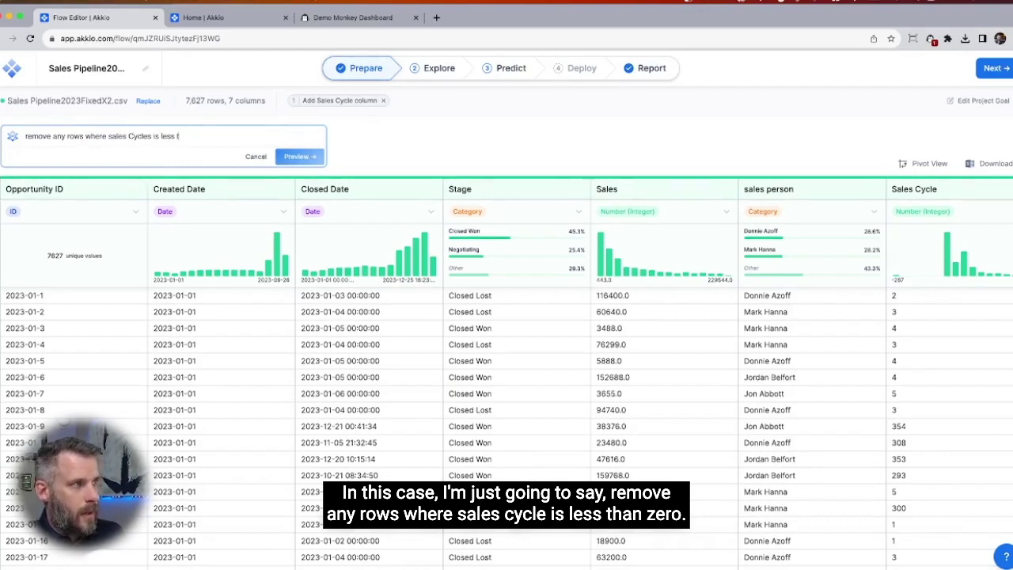
text(han 0)
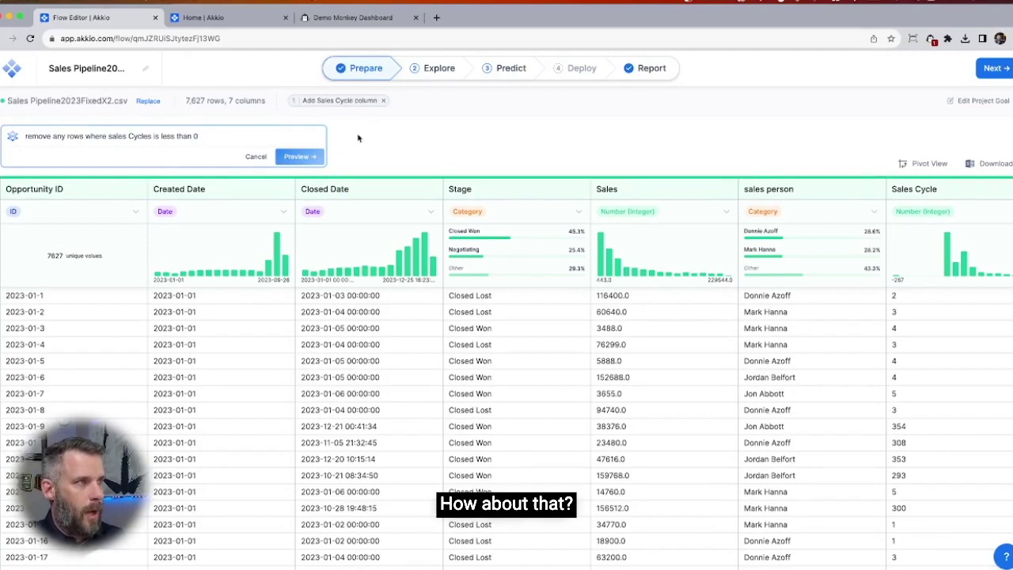
click(318, 157)
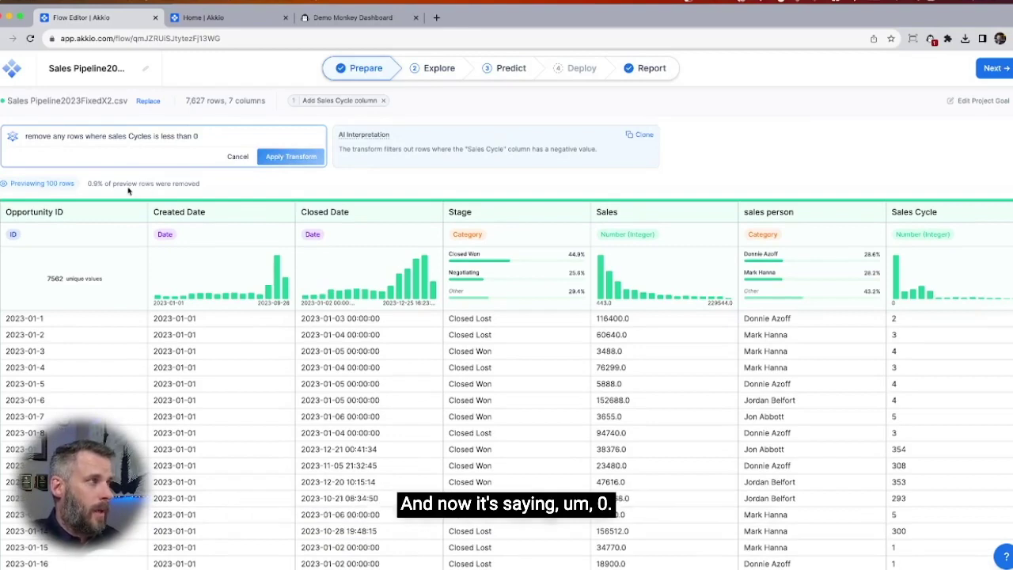
click(307, 157)
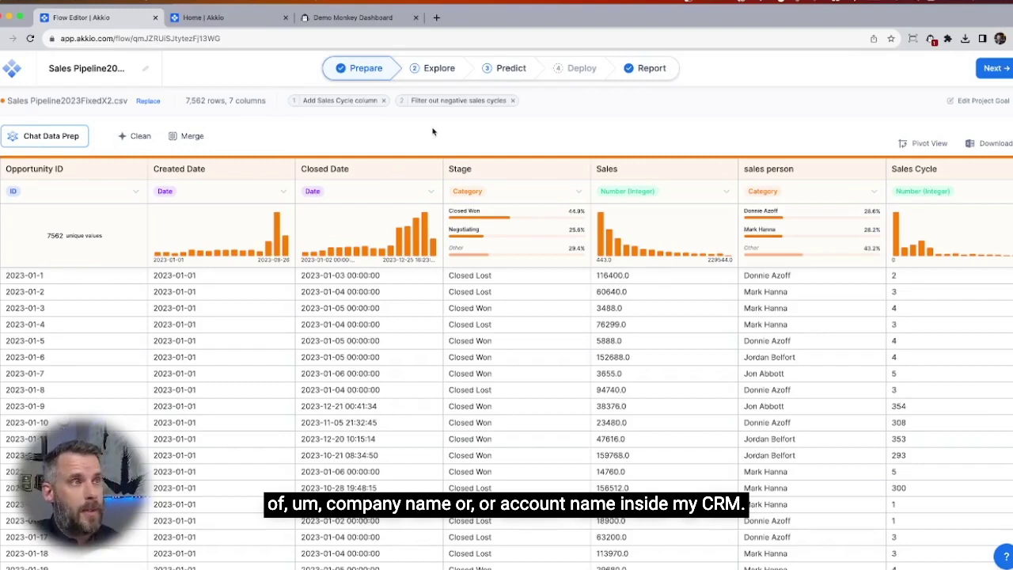
In Explore, ask for a chart of sales by salesperson using only Closed Won opportunities
click(437, 69)
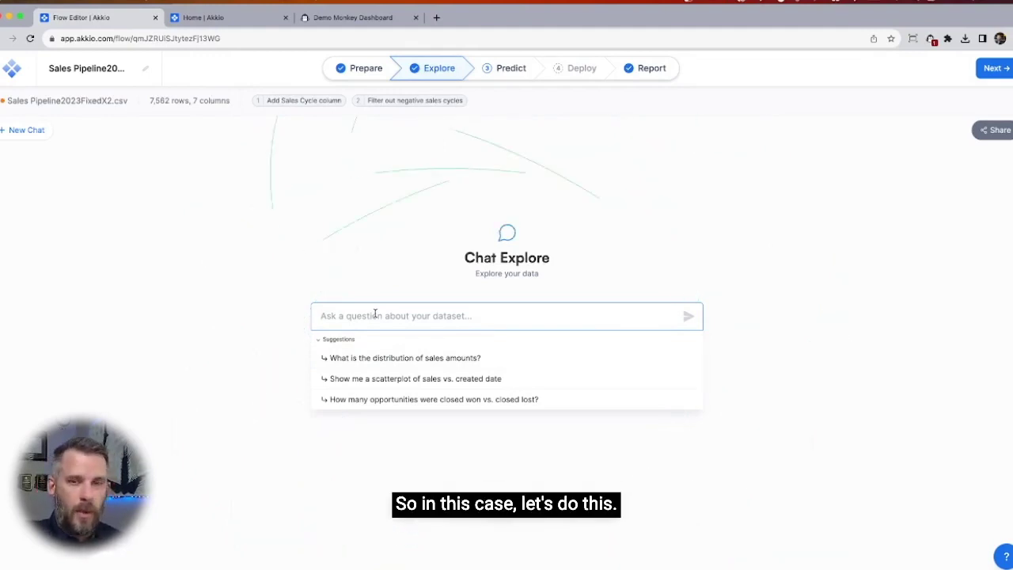
text(Chart the )
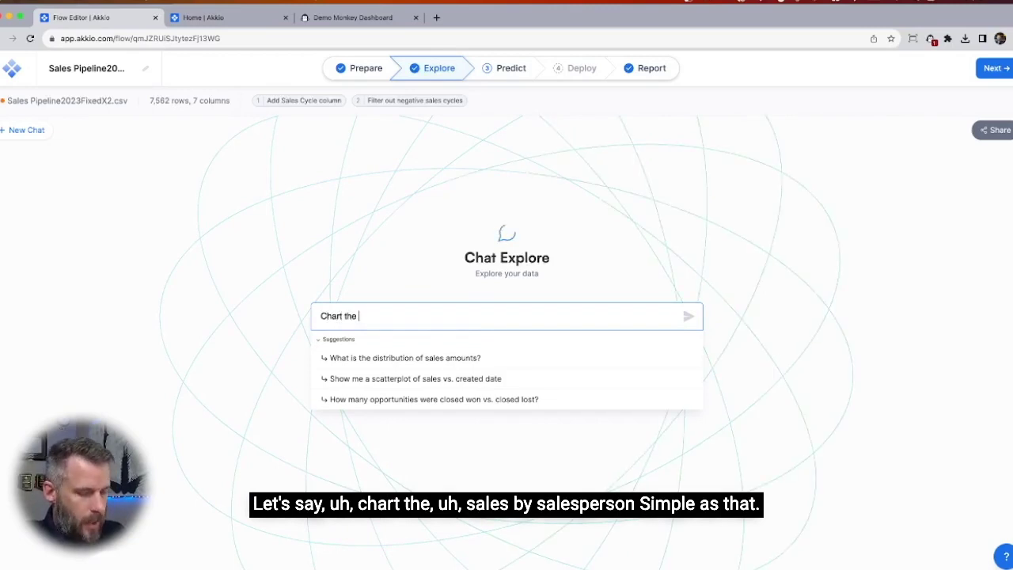
text(sales by sales)
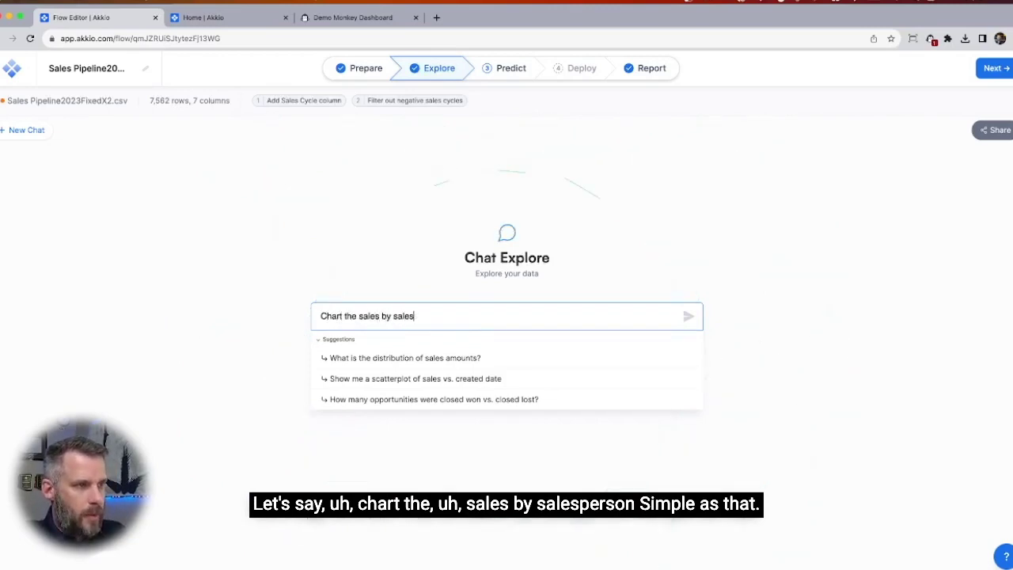
text(person using only Opportunities that are Closed Won)
key(Return)
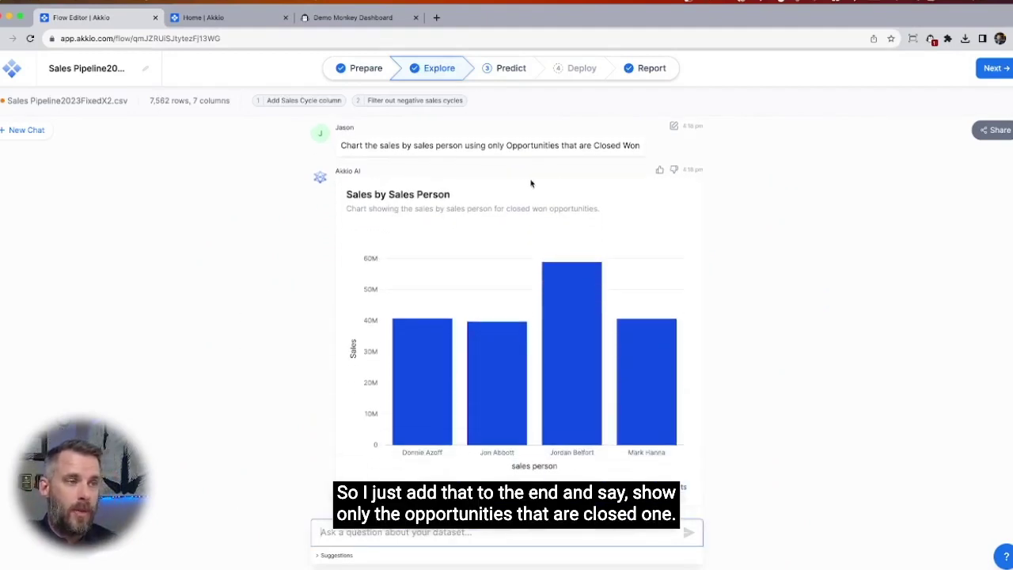
mouse_move(557, 326)
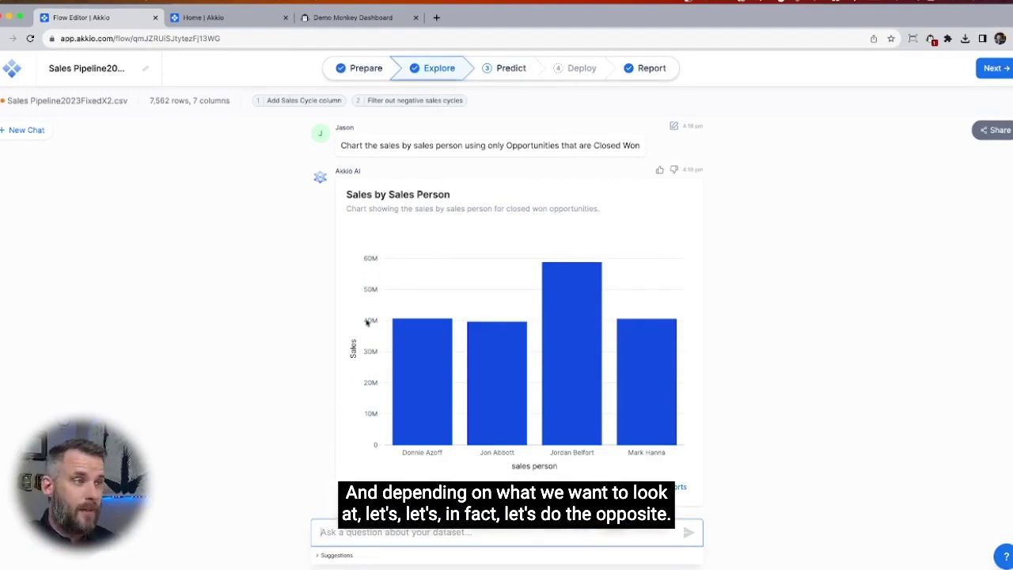
Rerun the sales-by-salesperson question for Closed Lost opportunities instead of Closed Won
click(674, 126)
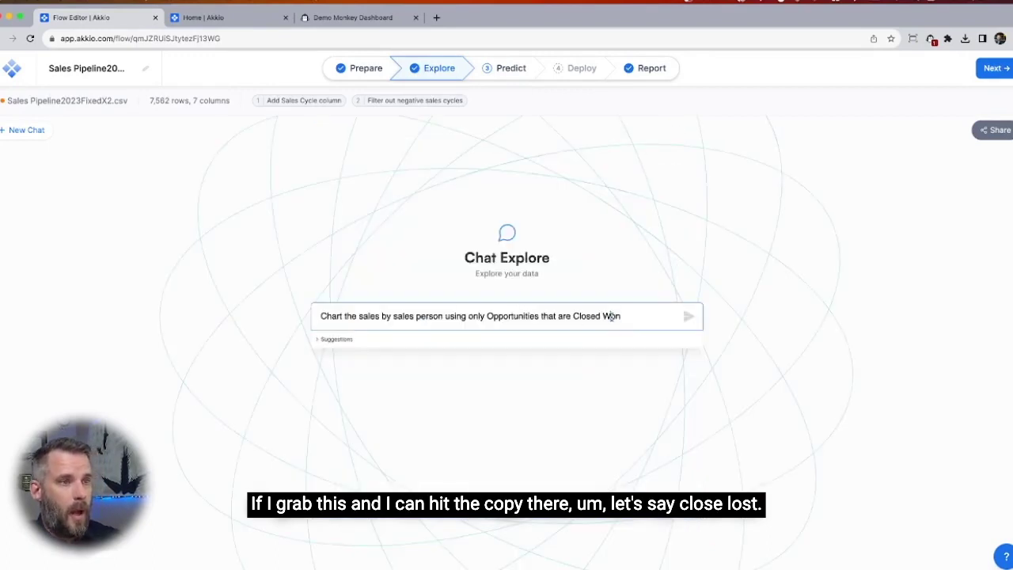
double_click(610, 316)
text(lost)
key(Return)
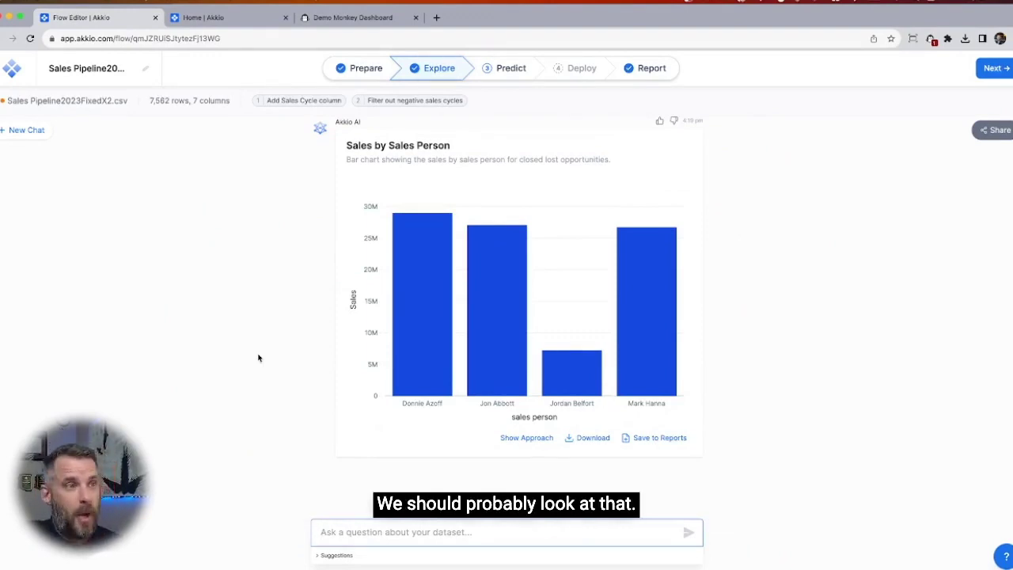
Save the Closed Lost sales chart to Reports and begin a new Explore question
click(661, 439)
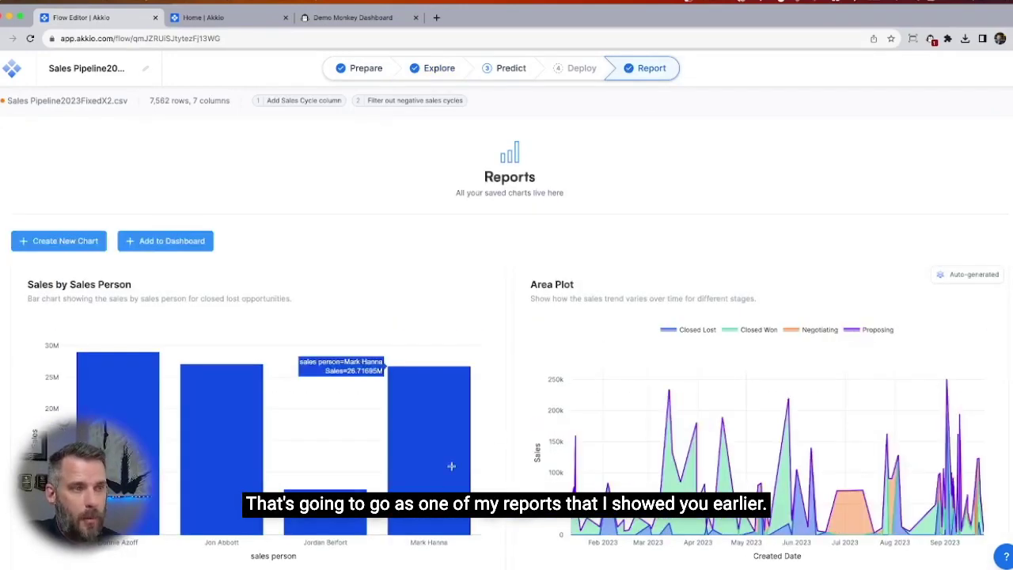
scroll(495, 398, down, 5)
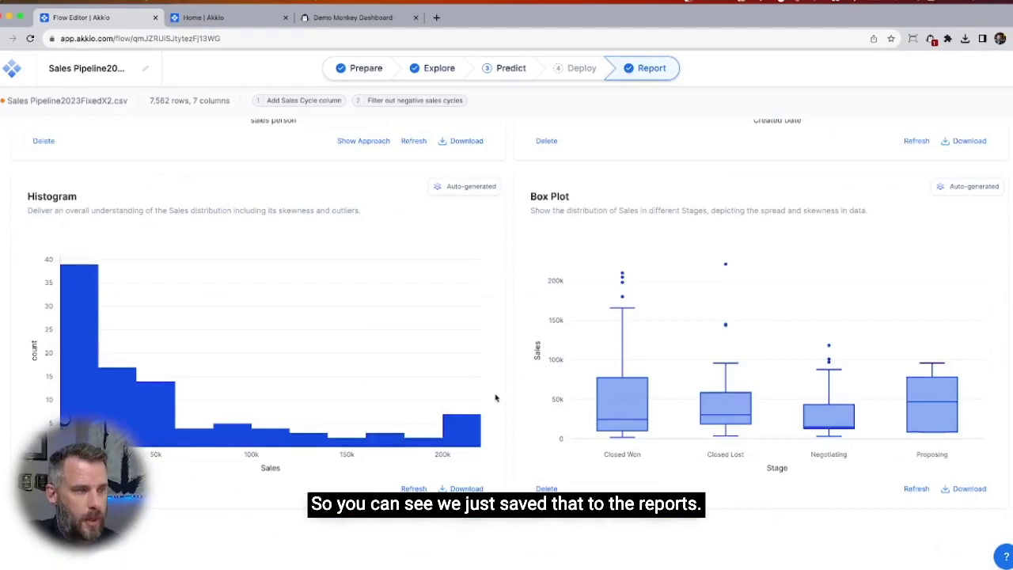
scroll(496, 398, up, 5)
scroll(495, 398, up, 2)
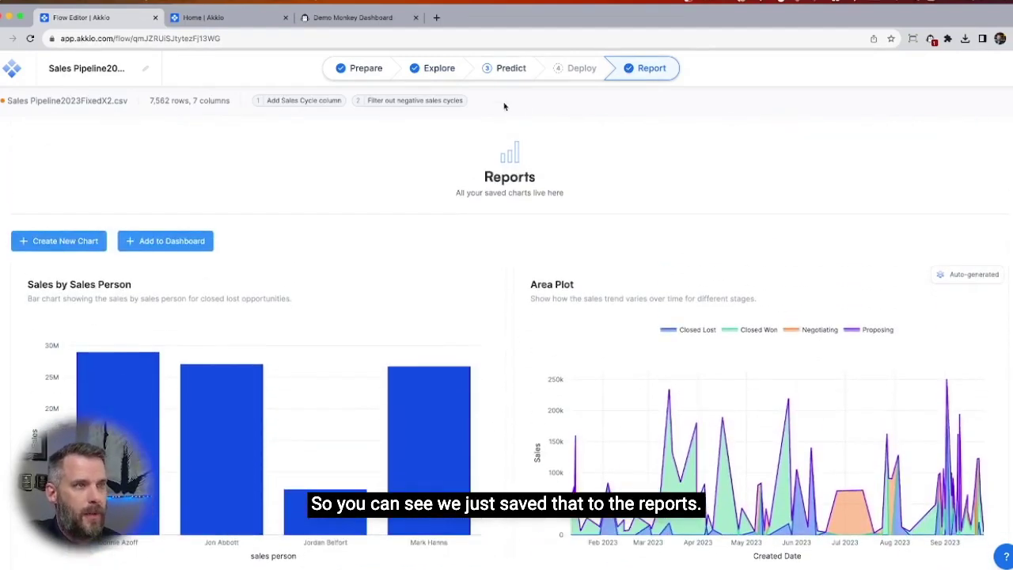
click(431, 69)
click(441, 537)
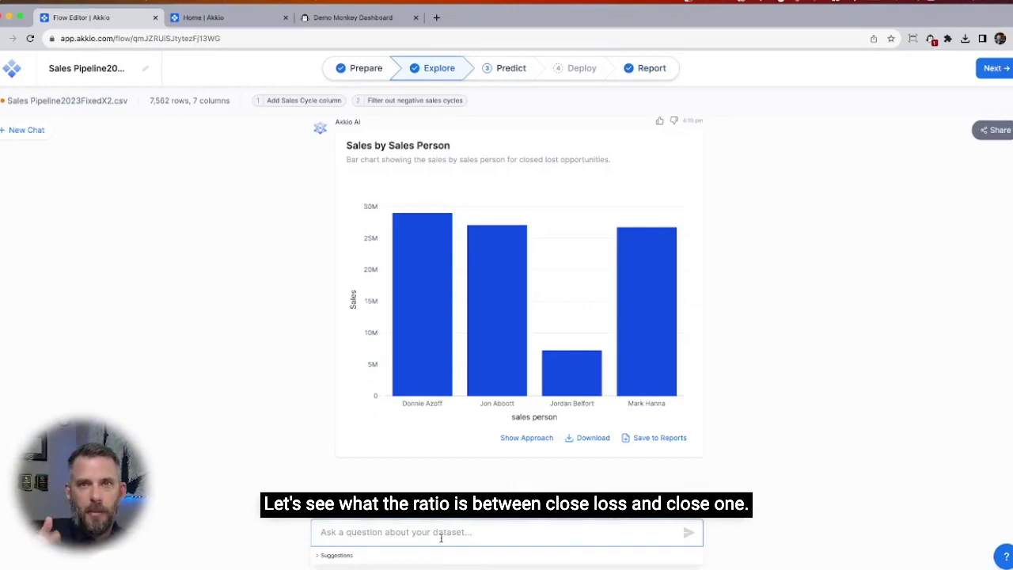
Ask 'Chart the ratio of closed won and closed lost opportunities by sales person' and review the bar chart
text(Chart the ratio of closed won and closed lost opportunities by sales person)
key(Return)
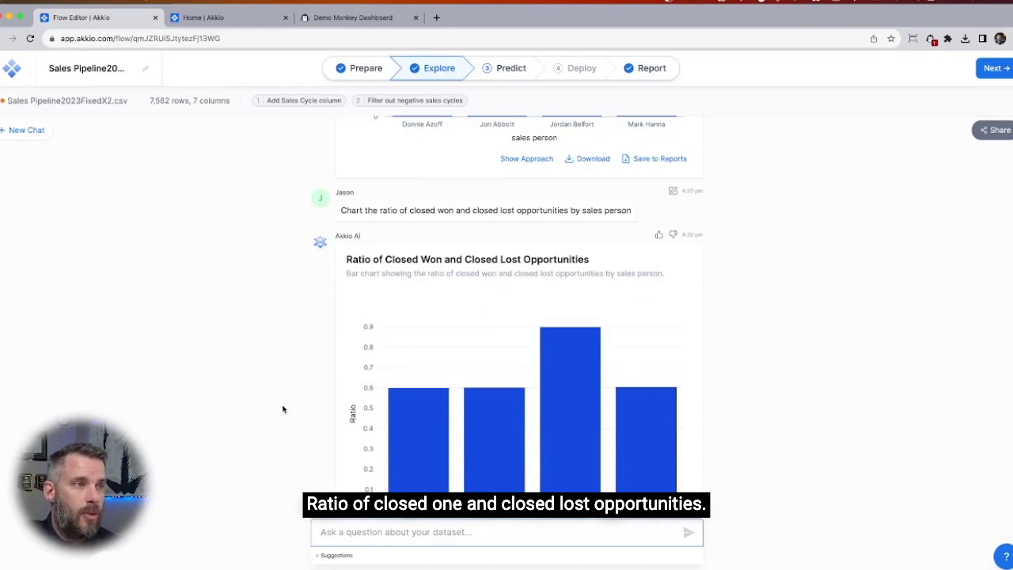
scroll(283, 410, down, 2)
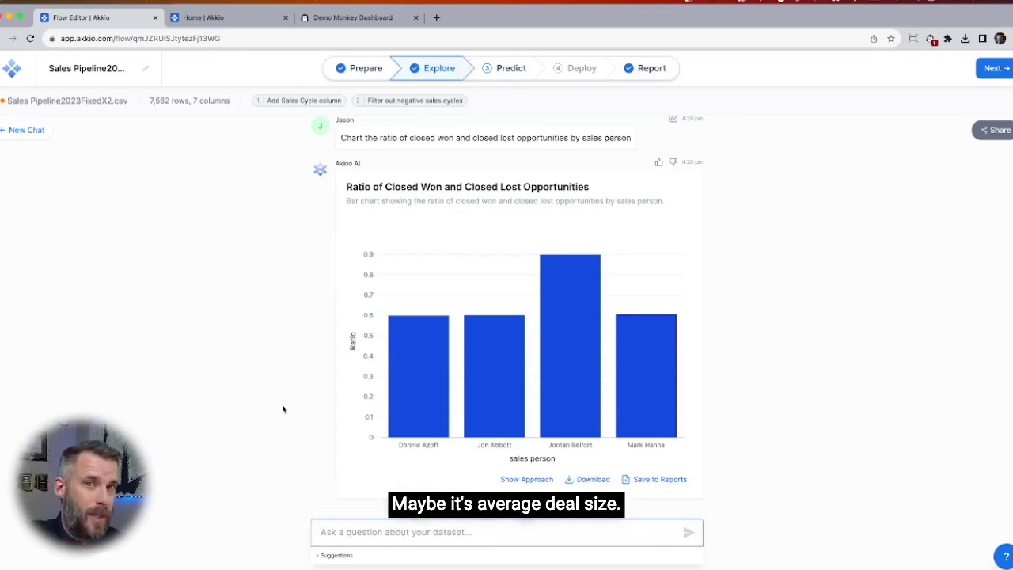
scroll(283, 409, down, 1)
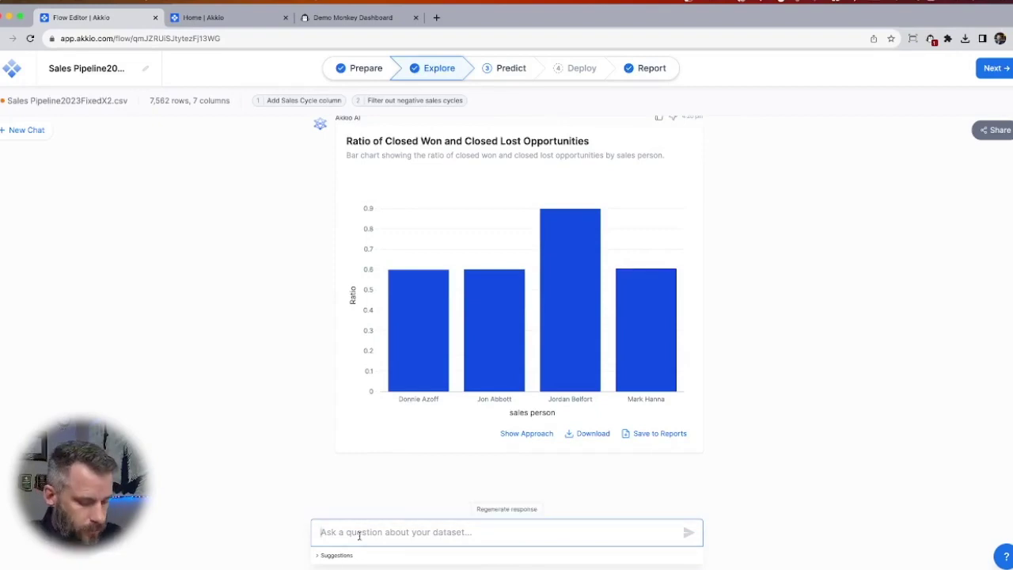
Send 'Chart the number of opportunities by sales person' and scroll through the resulting chart
key(Return)
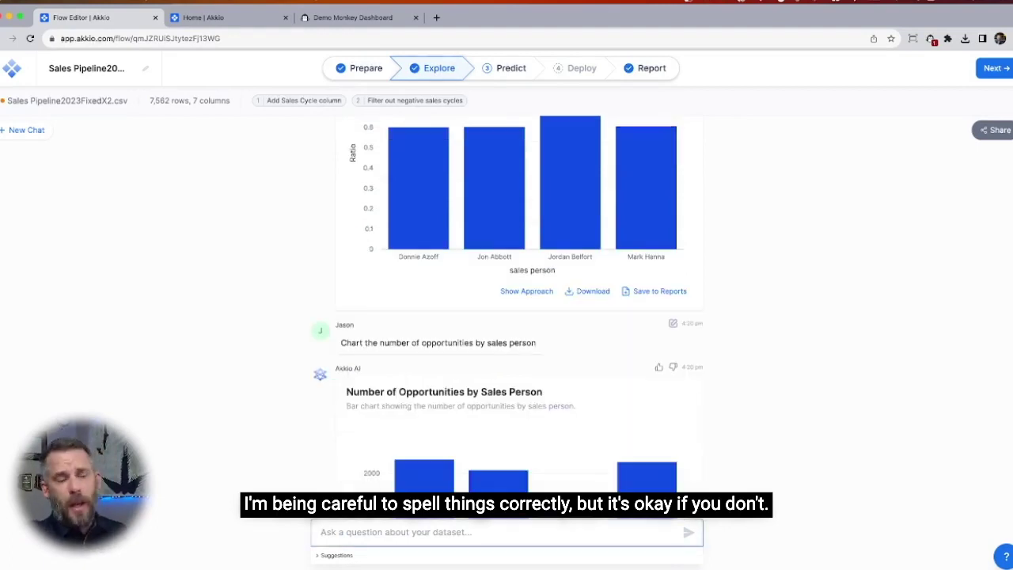
scroll(280, 433, down, 3)
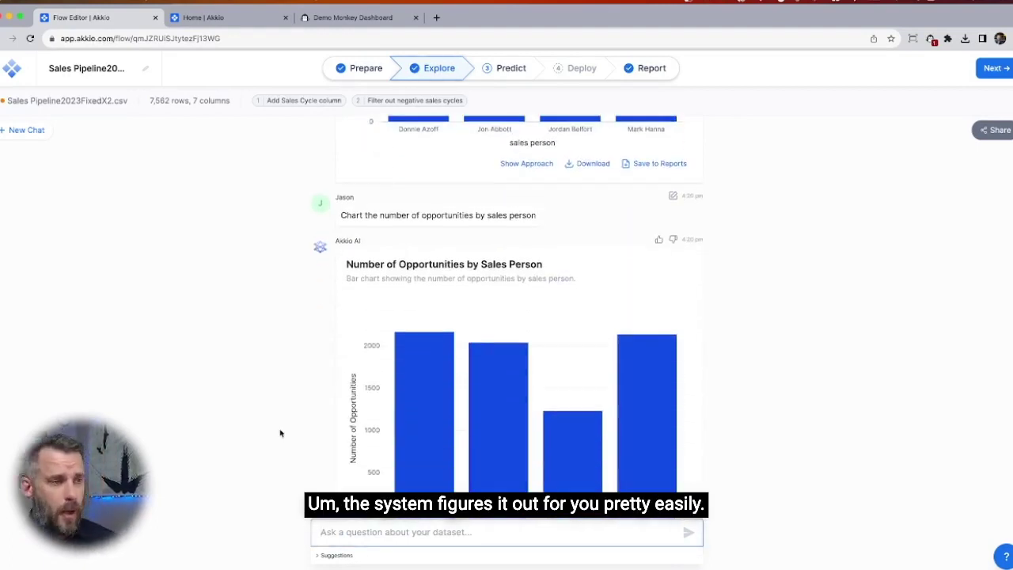
scroll(280, 433, down, 3)
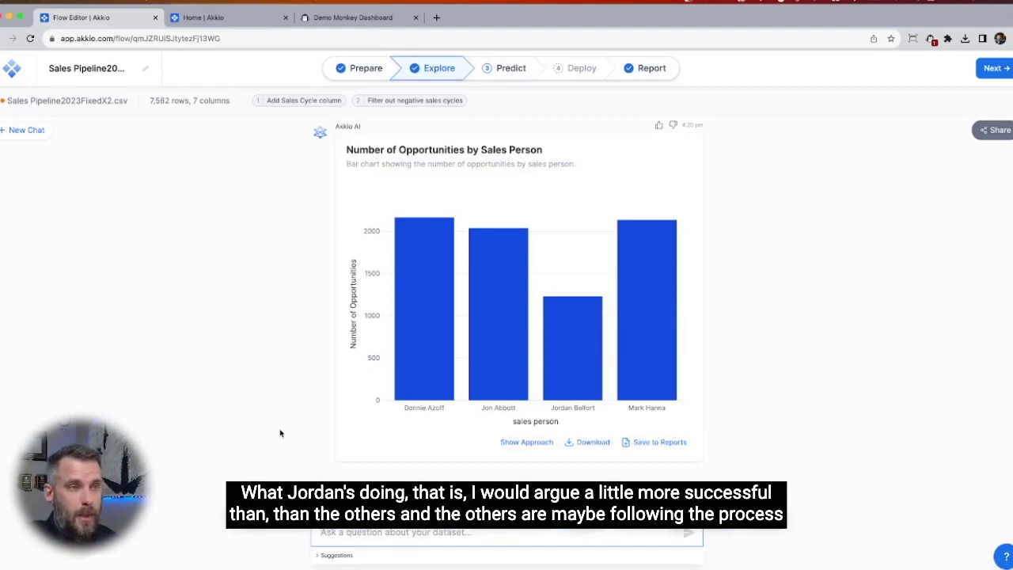
scroll(280, 433, up, 15)
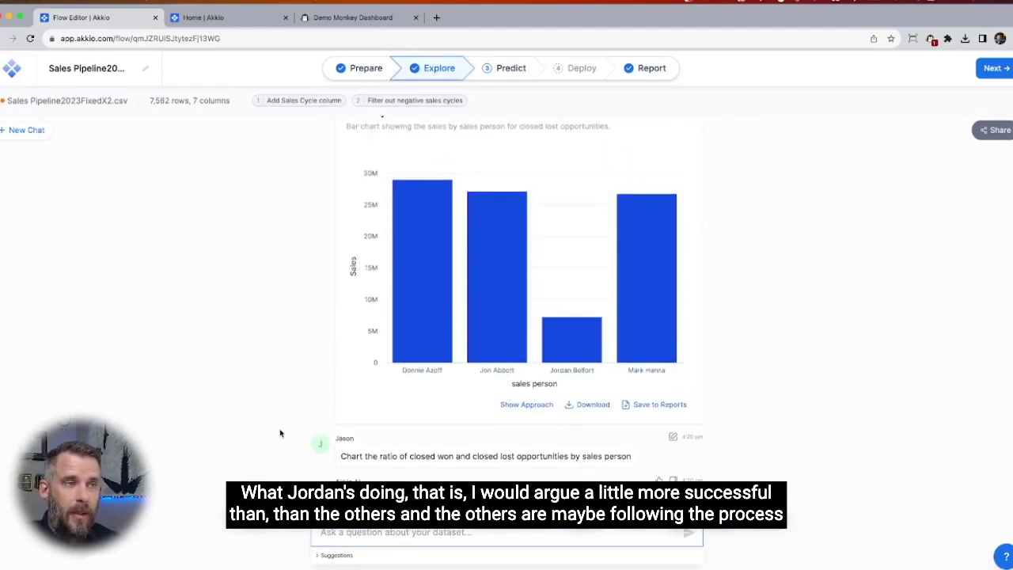
scroll(279, 433, down, 12)
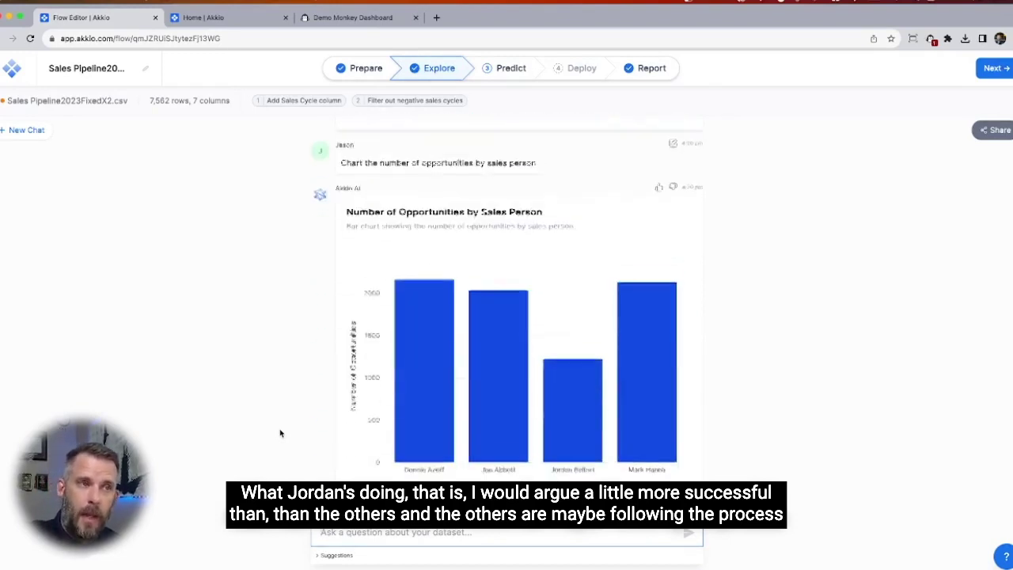
scroll(279, 433, down, 1)
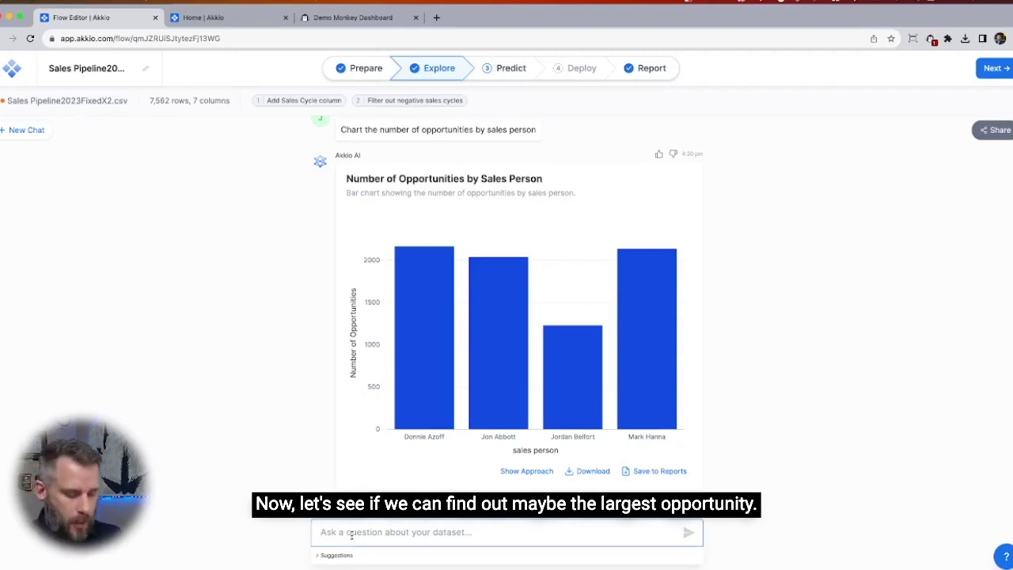
Ask 'What is the largest Opportunity by sales person' and review the per-salesperson answers
text(What)
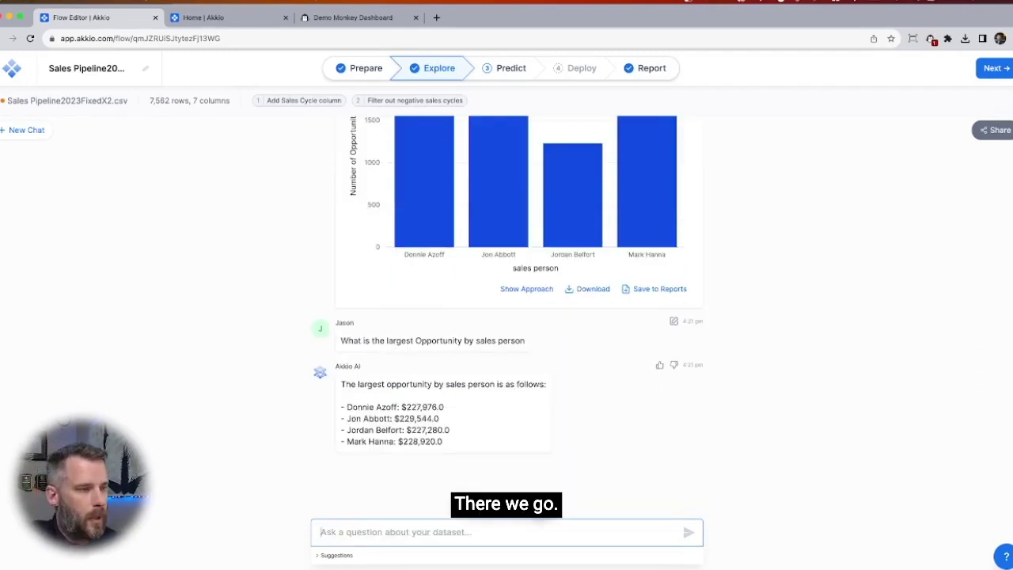
click(368, 534)
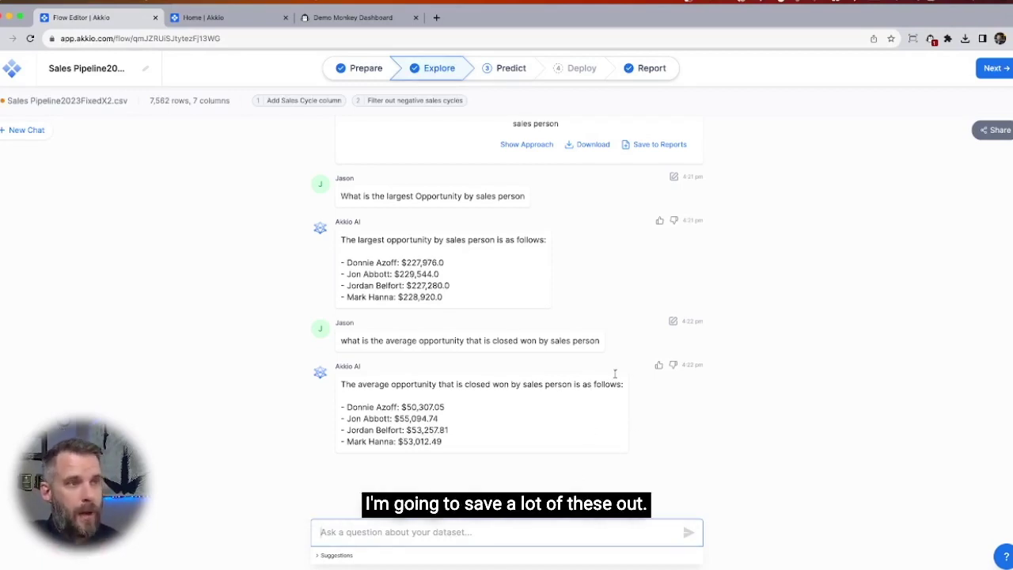
scroll(615, 374, up, 3)
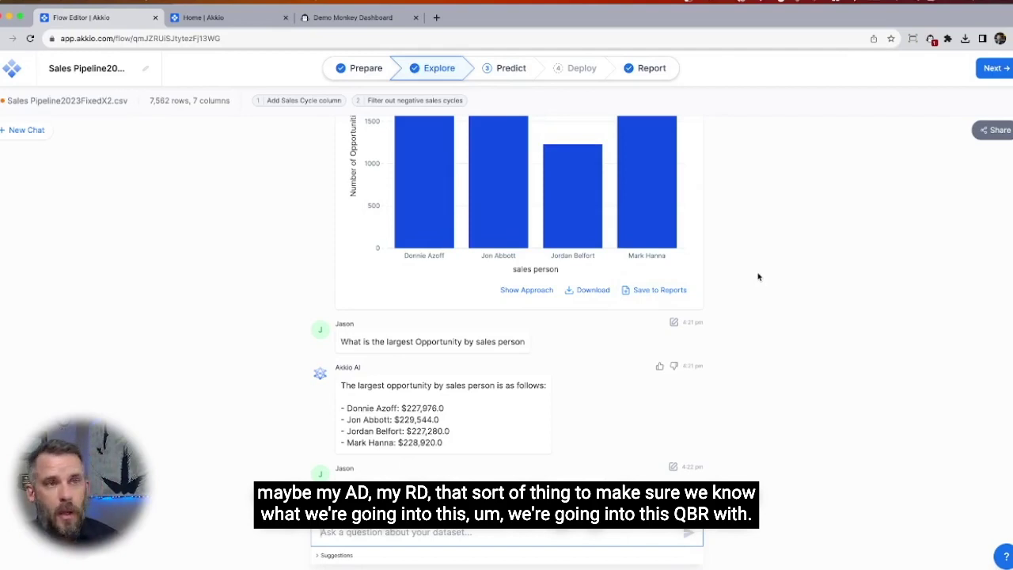
scroll(758, 277, up, 10)
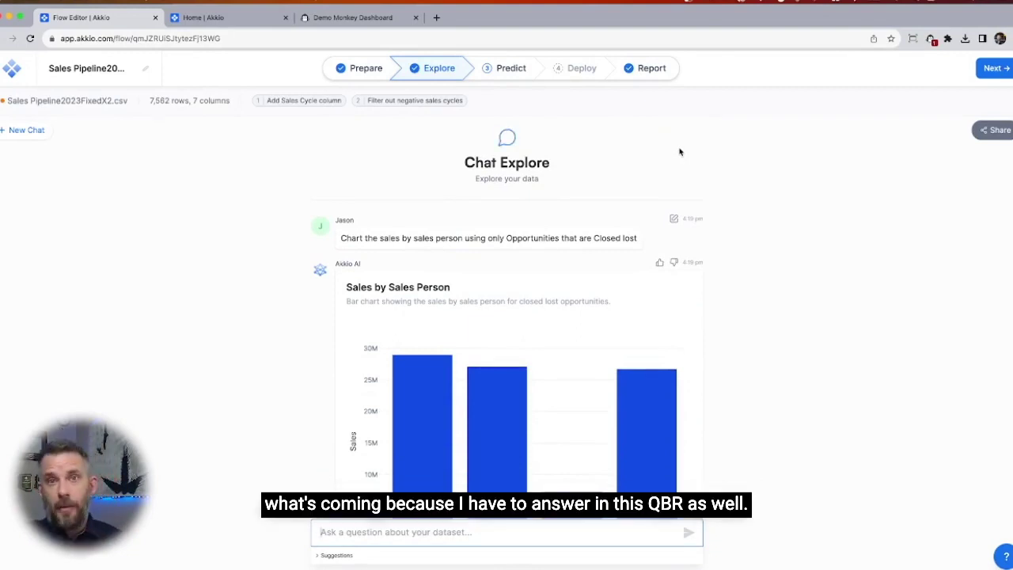
Set up a Forecast on Closed Date with Opportunity ID as series ID, then return to Prepare
click(502, 69)
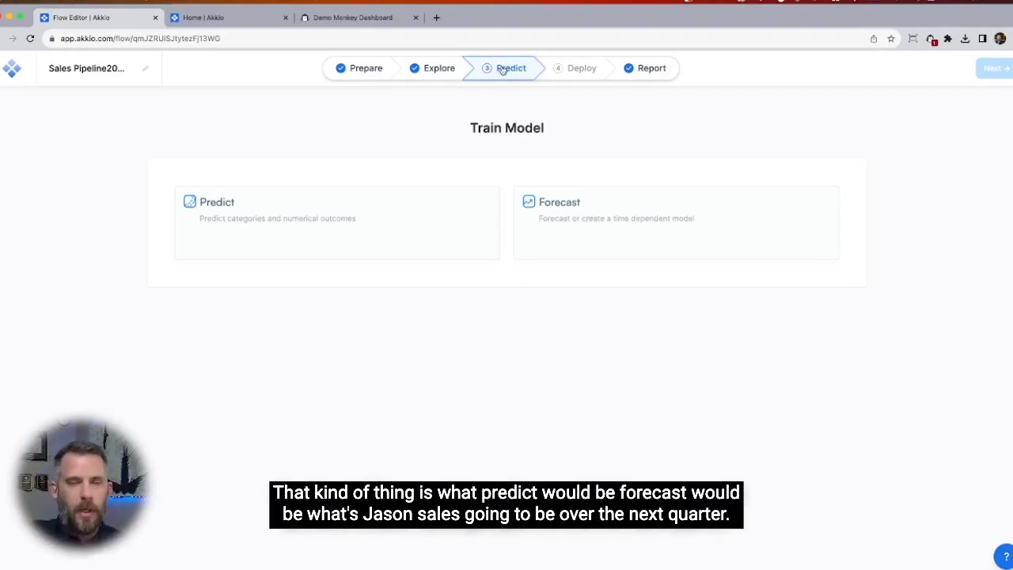
click(704, 241)
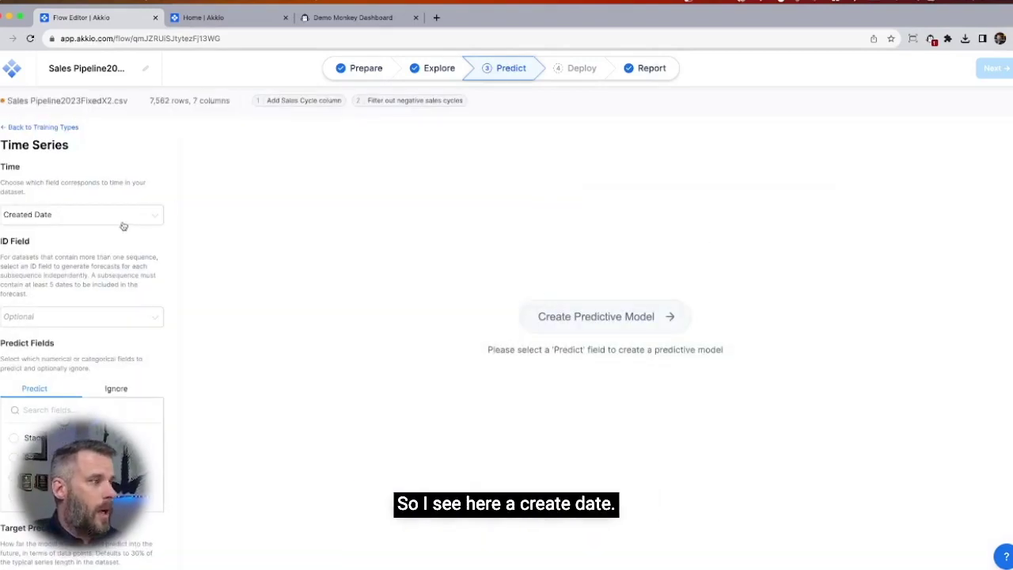
click(93, 216)
click(84, 227)
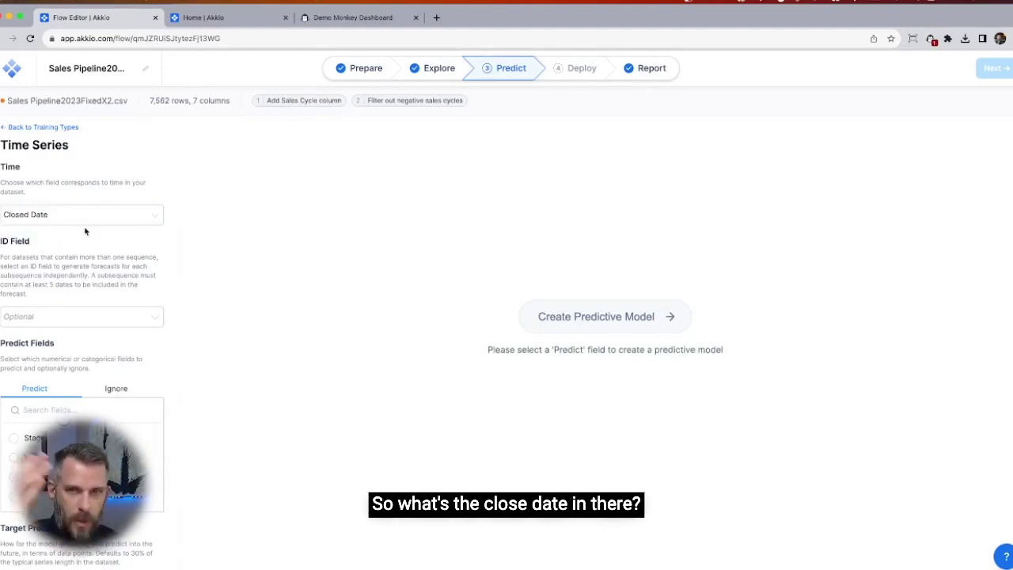
click(62, 315)
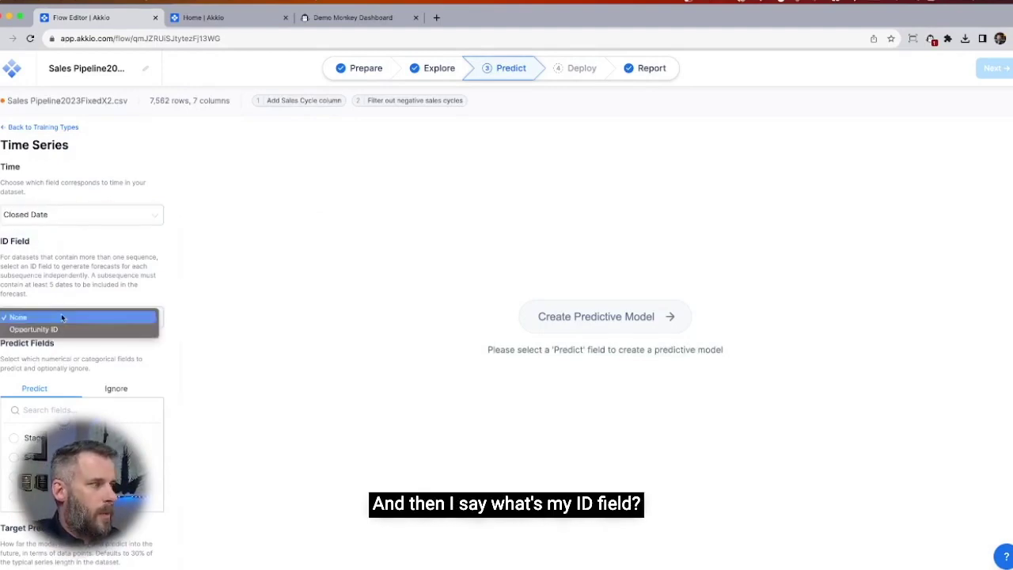
click(60, 328)
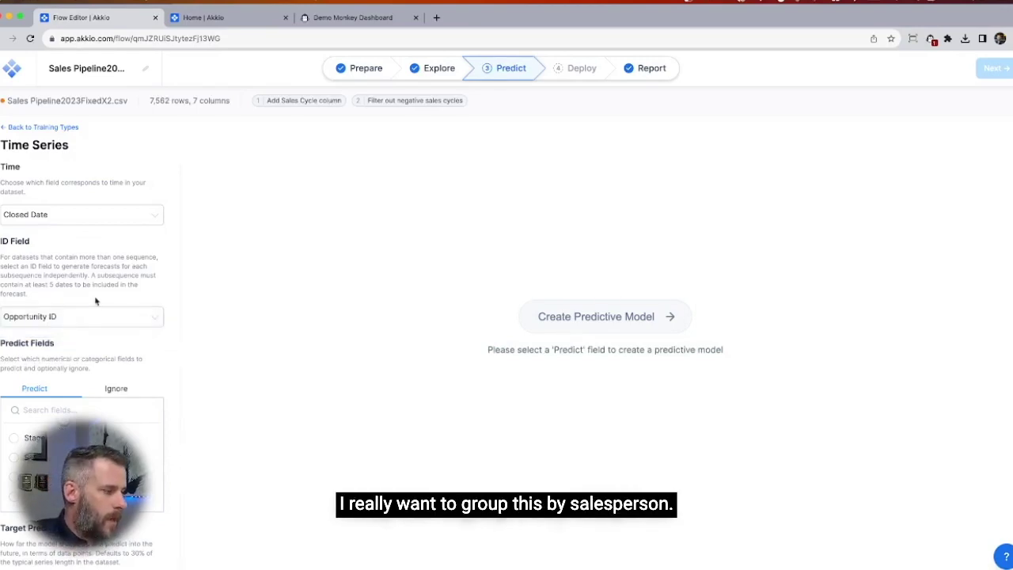
click(364, 68)
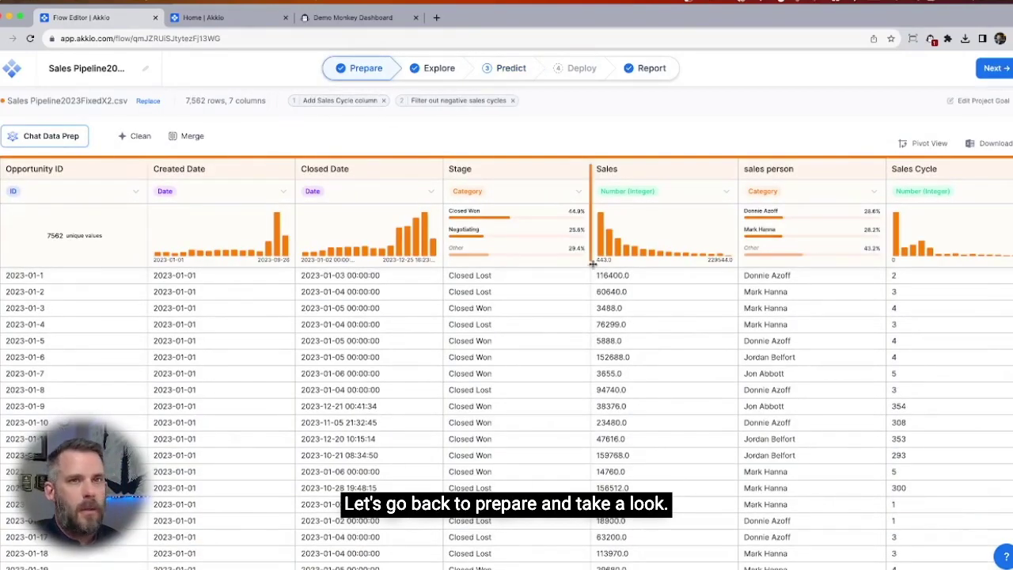
Change the sales person column type to ID and return to the Predict step
click(825, 194)
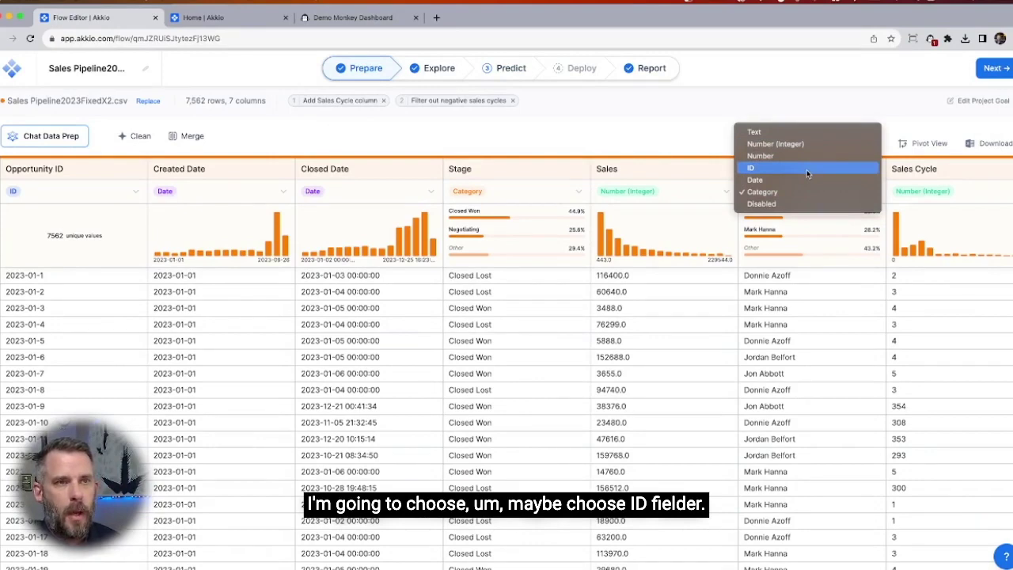
click(806, 169)
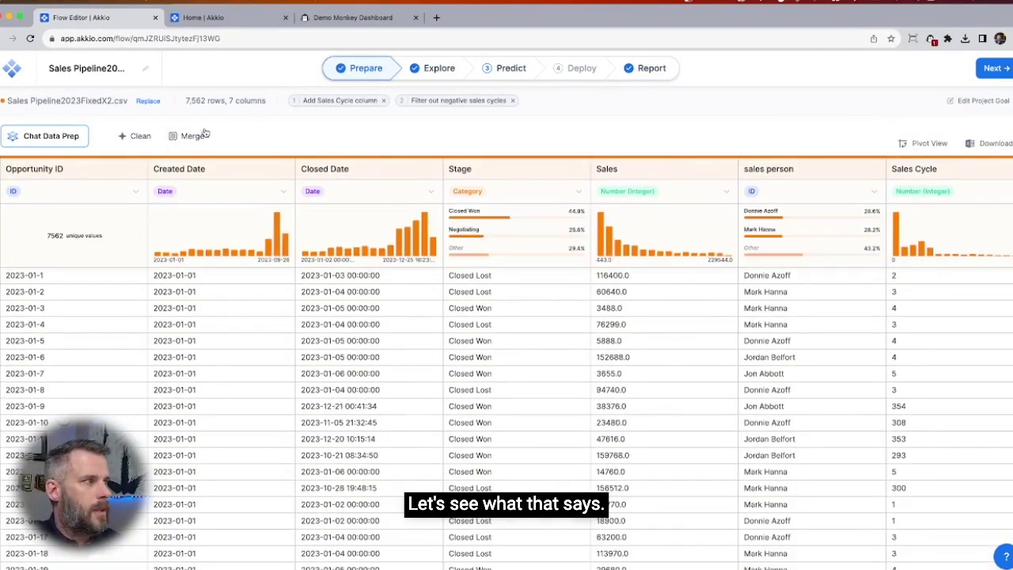
click(511, 71)
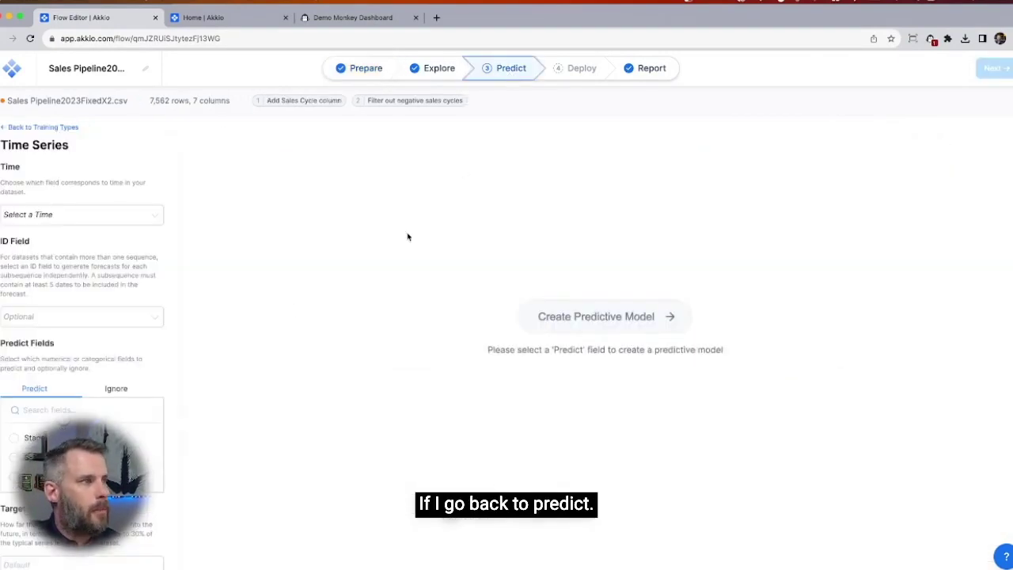
Set the ID Field to sales person and tick Sales as the field to forecast
click(136, 317)
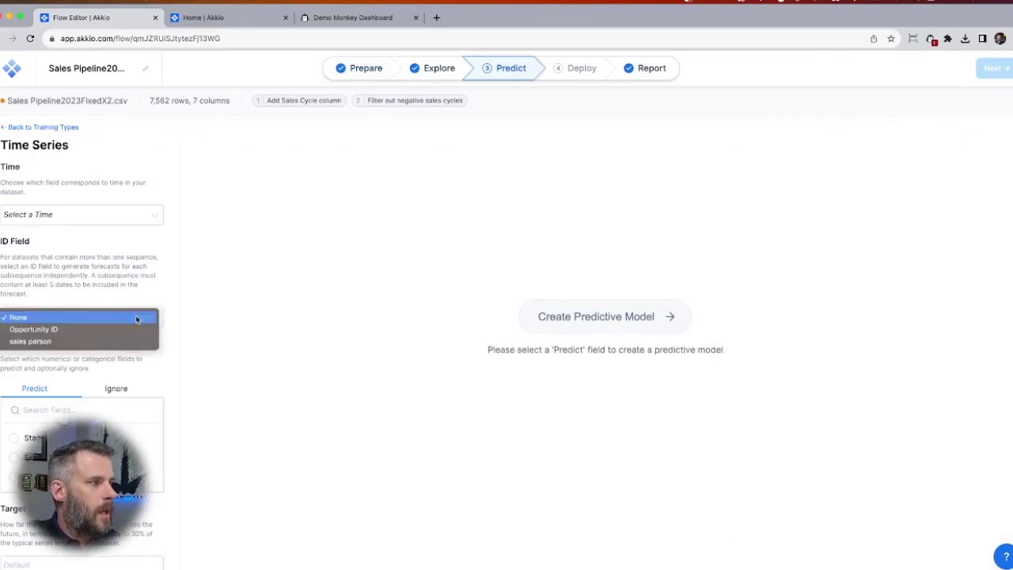
click(101, 341)
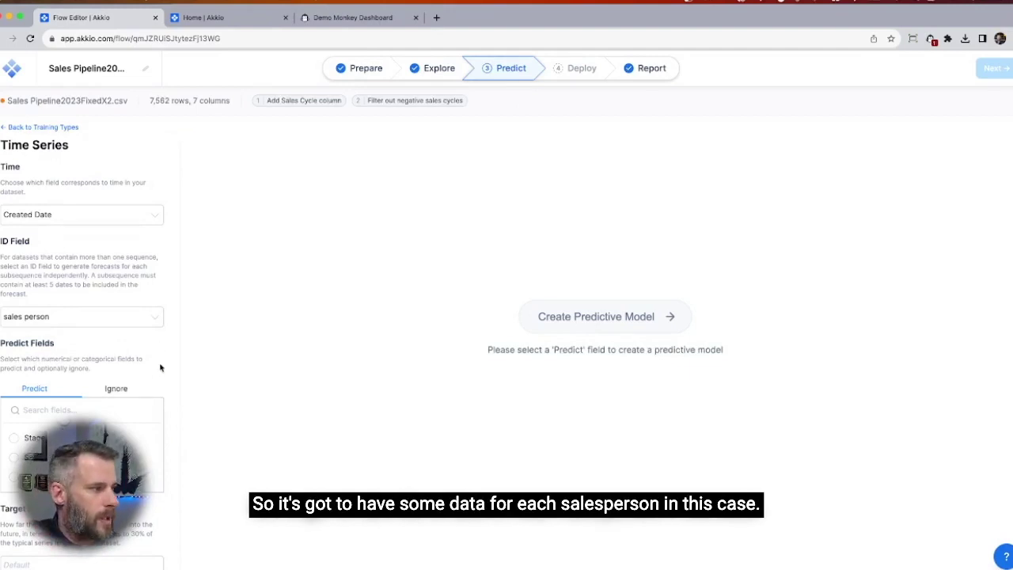
scroll(161, 364, down, 1)
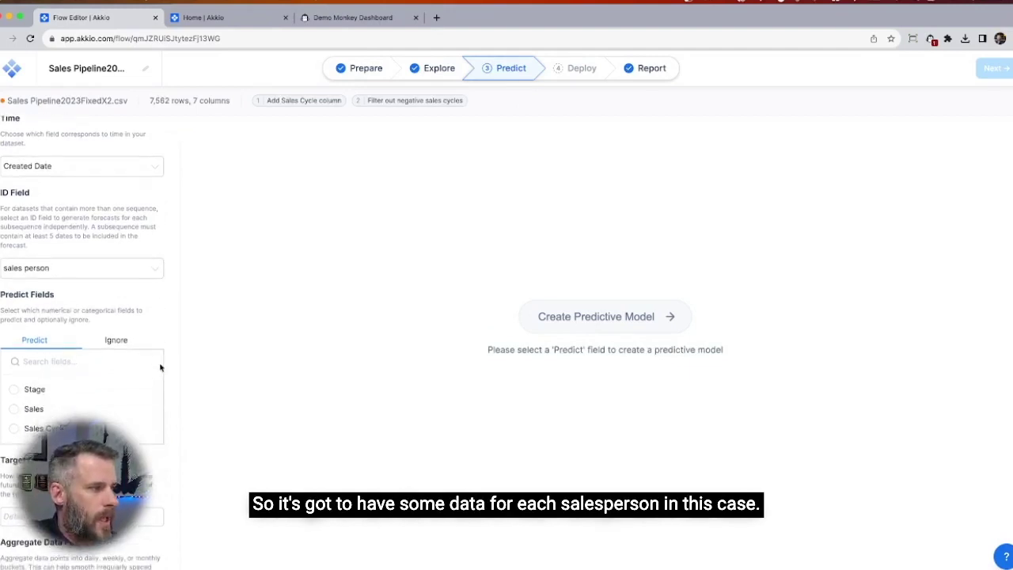
click(26, 413)
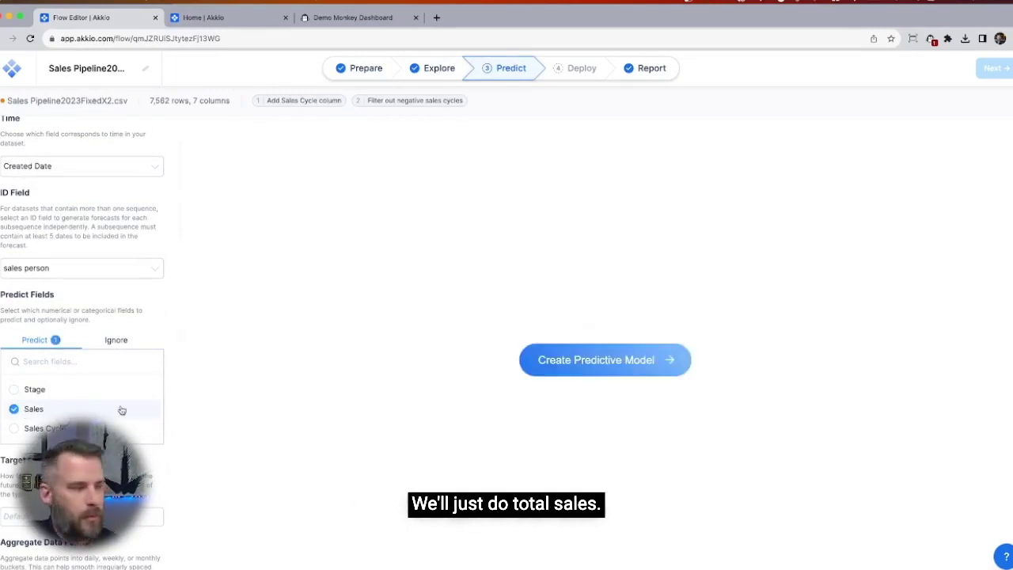
Aggregate data points by month and start building the predictive model
scroll(166, 473, down, 2)
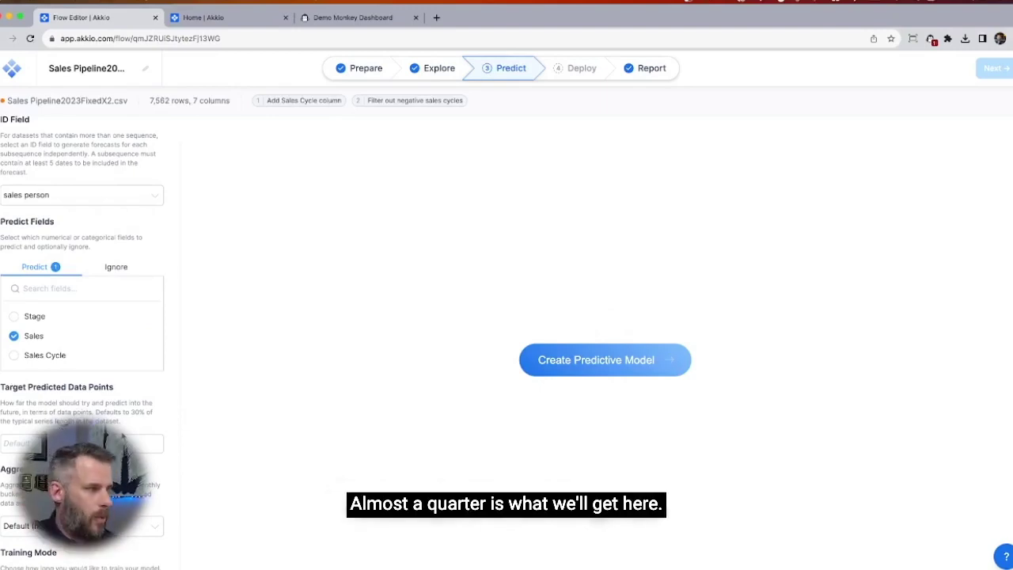
scroll(163, 413, down, 2)
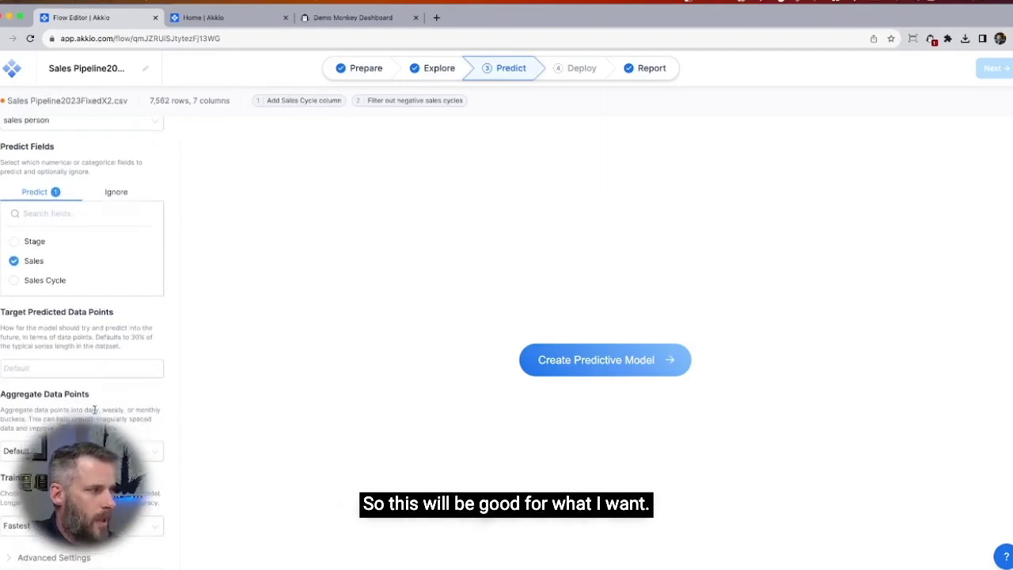
click(79, 450)
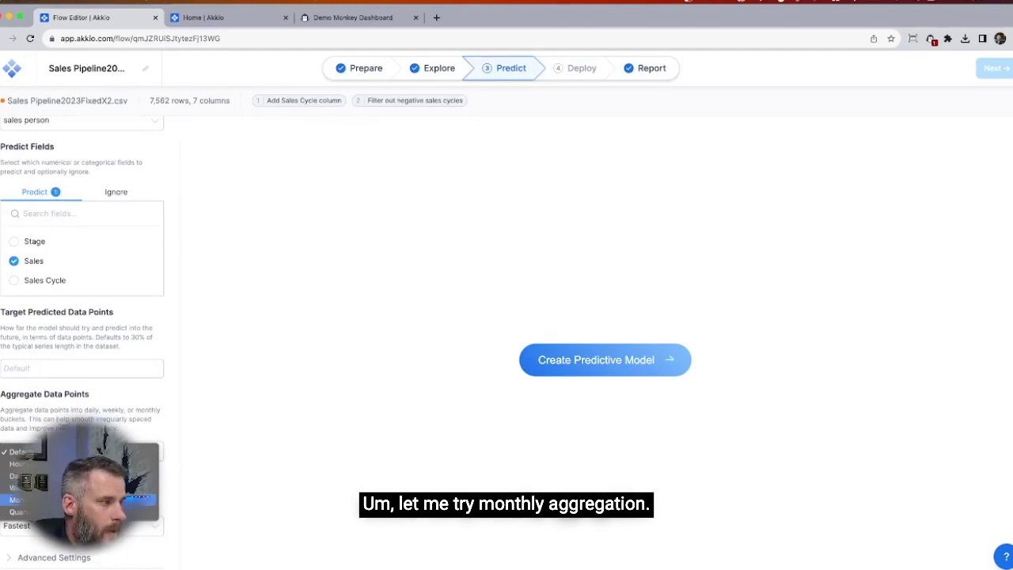
click(79, 499)
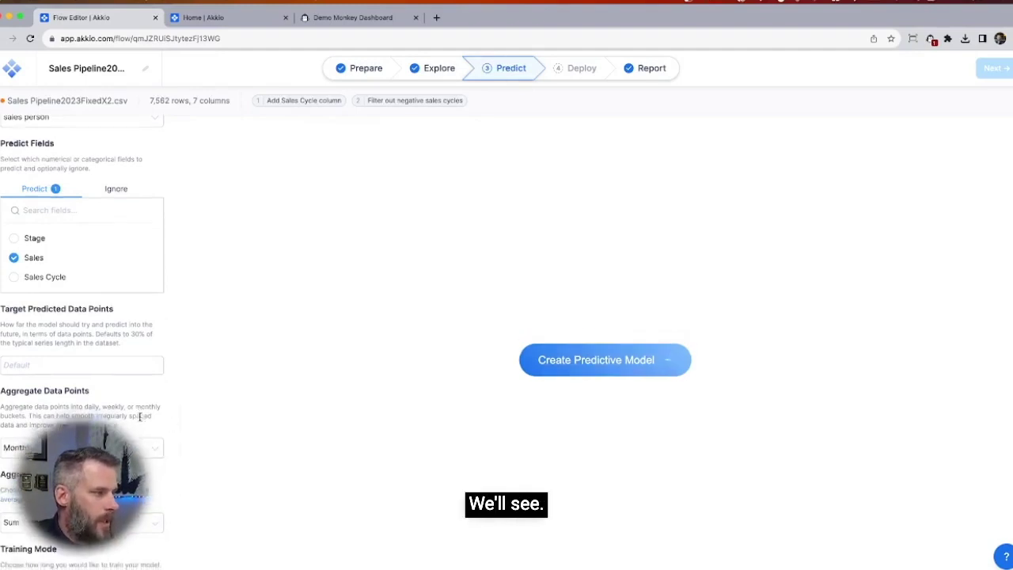
scroll(140, 417, down, 2)
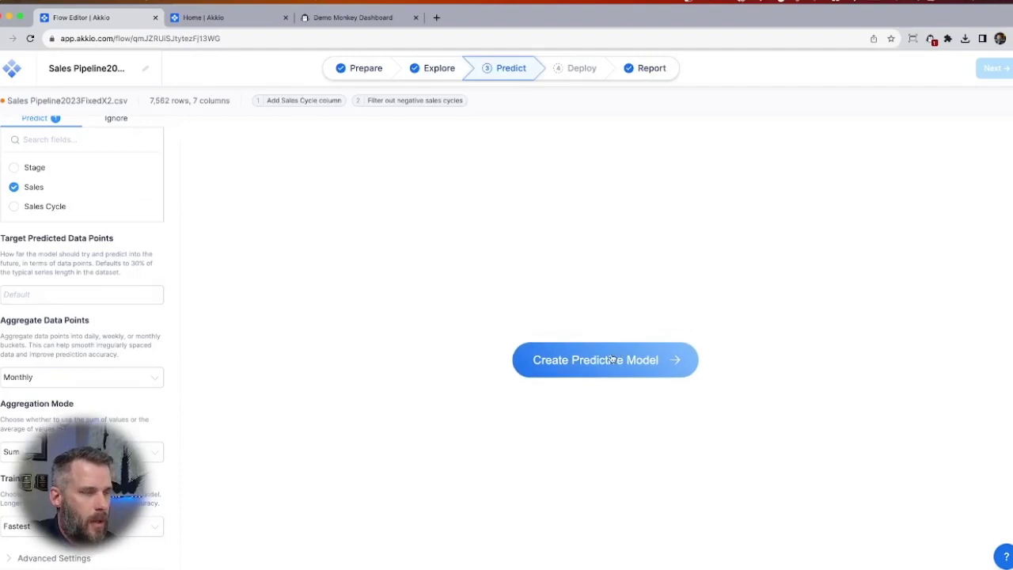
click(95, 379)
Confirm model training and review the Forecast Summary reporting ±17.49% accuracy
click(48, 328)
click(522, 372)
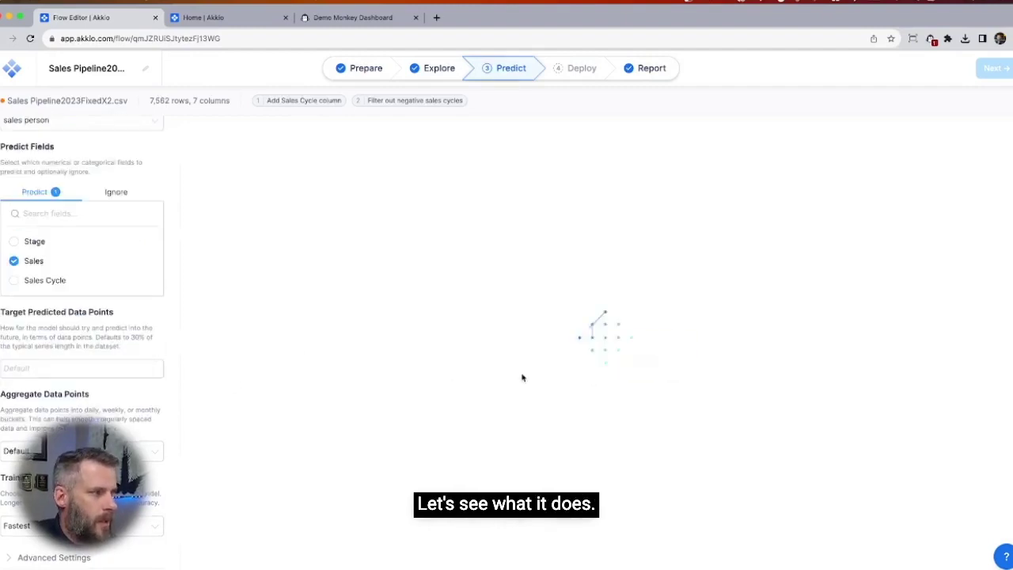
click(622, 353)
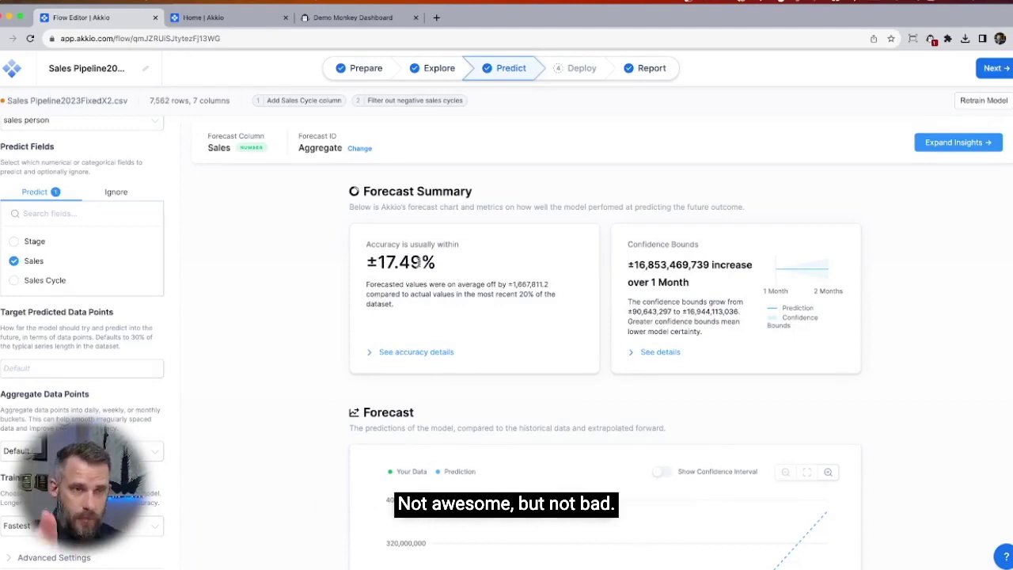
scroll(290, 362, down, 3)
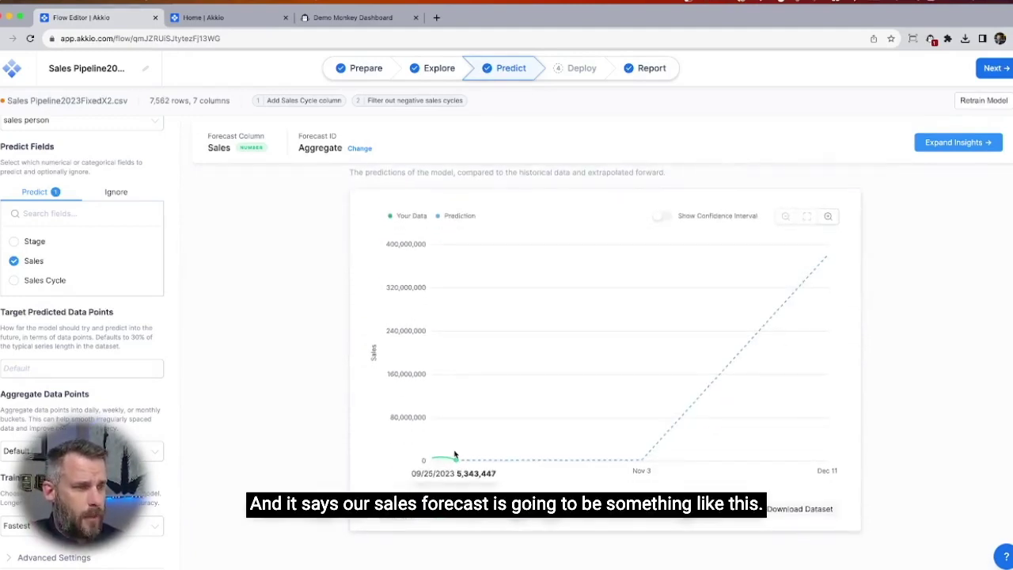
scroll(337, 303, up, 3)
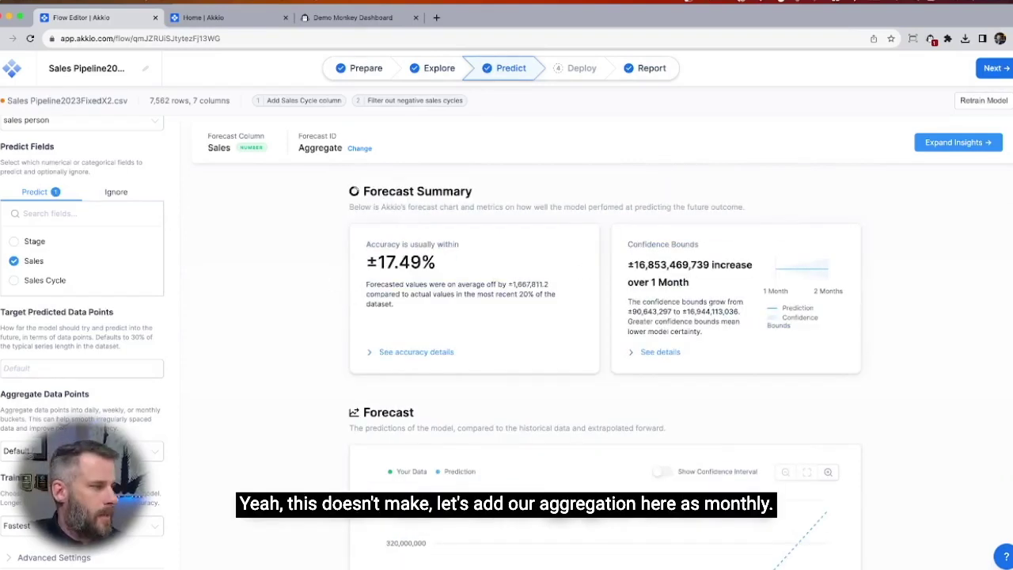
Reapply monthly aggregation and retrain the aggregate Sales forecast
click(79, 450)
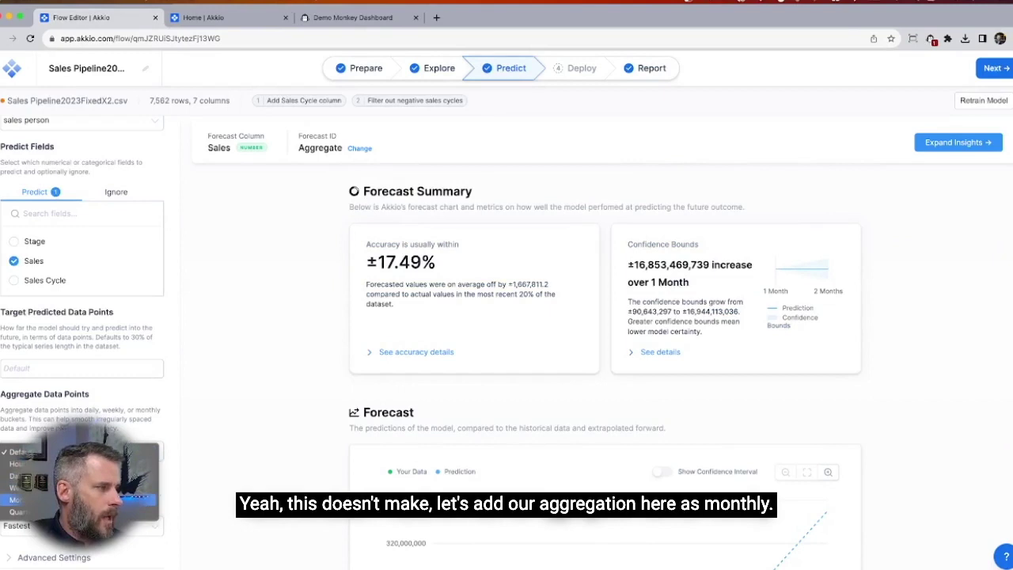
click(32, 499)
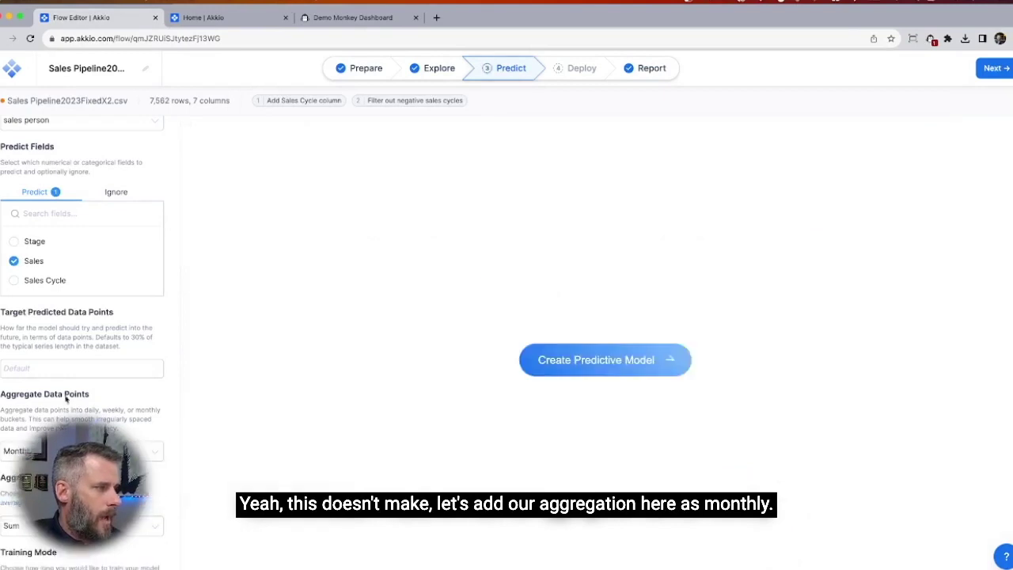
click(543, 369)
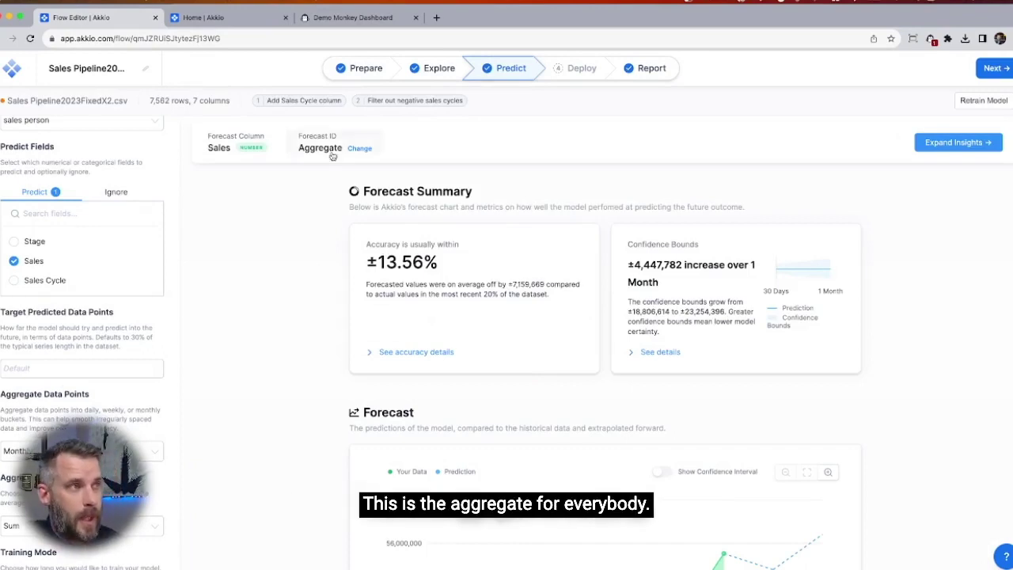
scroll(283, 346, down, 5)
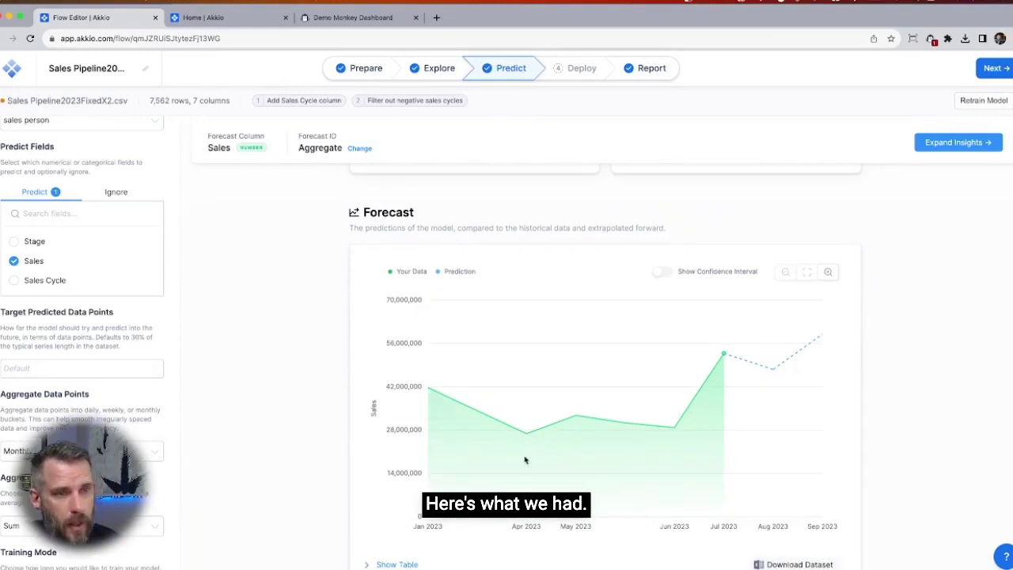
Turn the confidence interval off and bring up the Forecast ID list
mouse_move(820, 340)
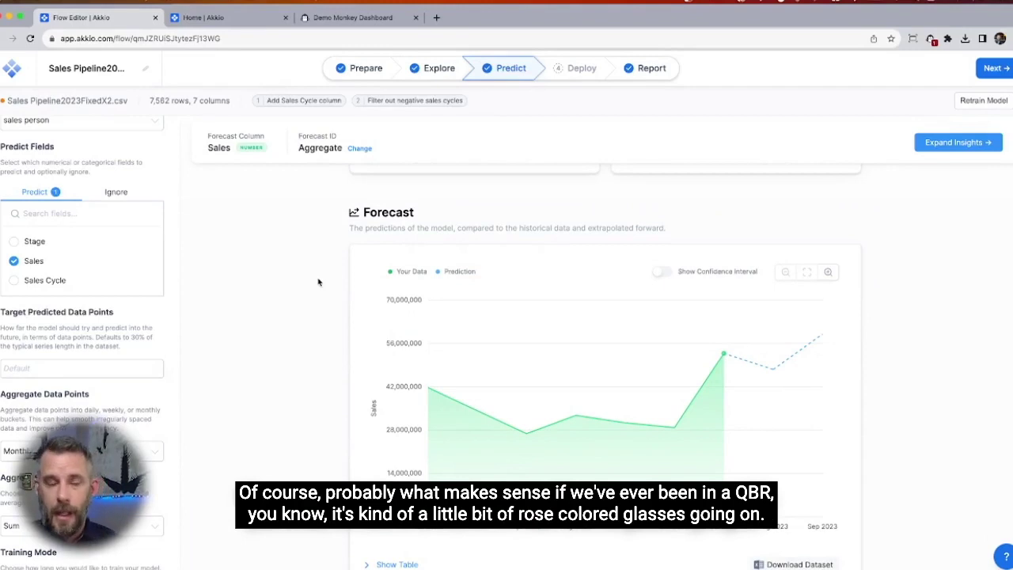
click(663, 272)
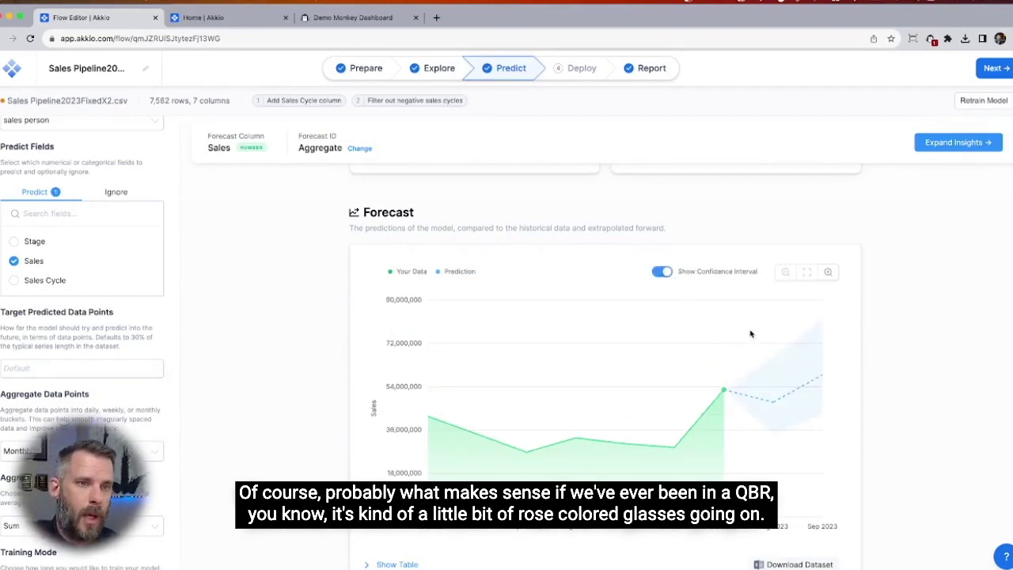
click(663, 273)
scroll(538, 273, up, 3)
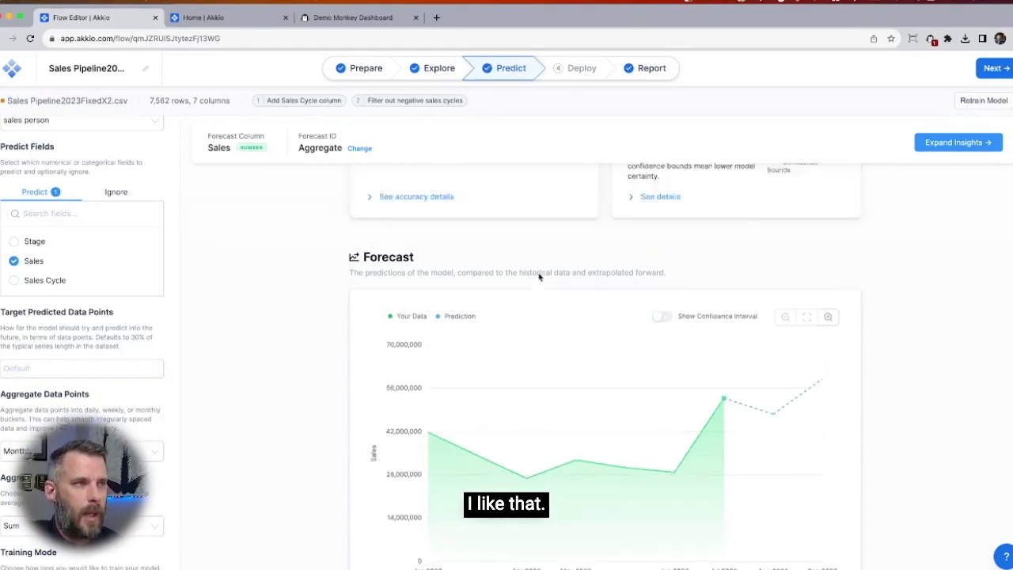
click(359, 148)
click(340, 207)
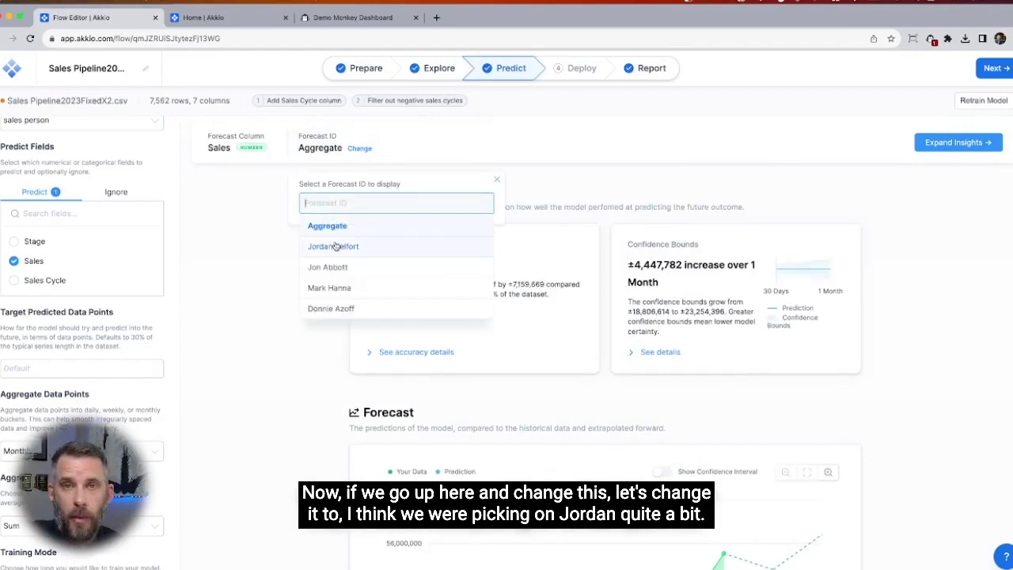
Show the first salesperson's monthly Sales forecast with the confidence interval turned on
click(335, 247)
scroll(308, 326, down, 3)
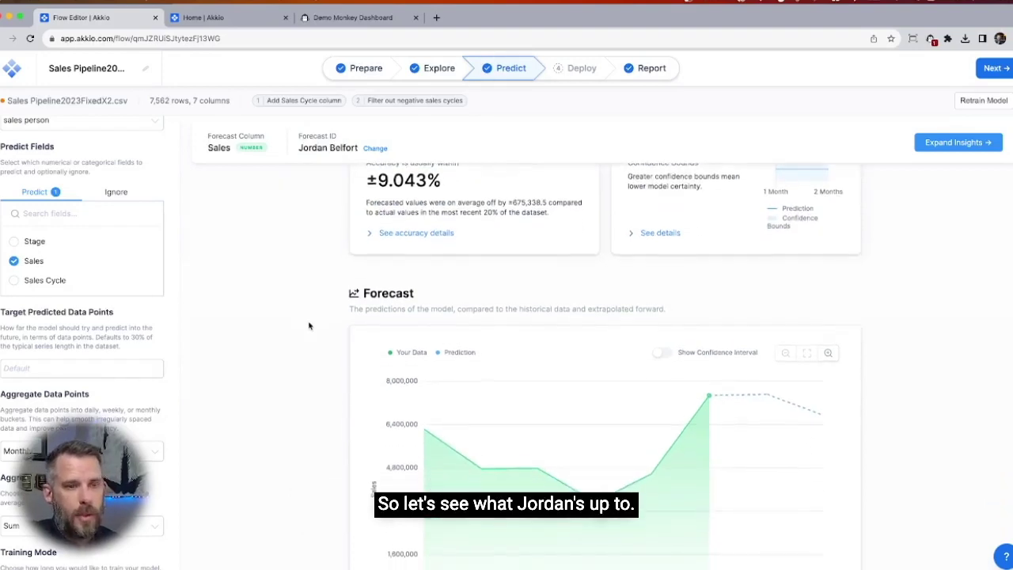
scroll(308, 325, down, 1)
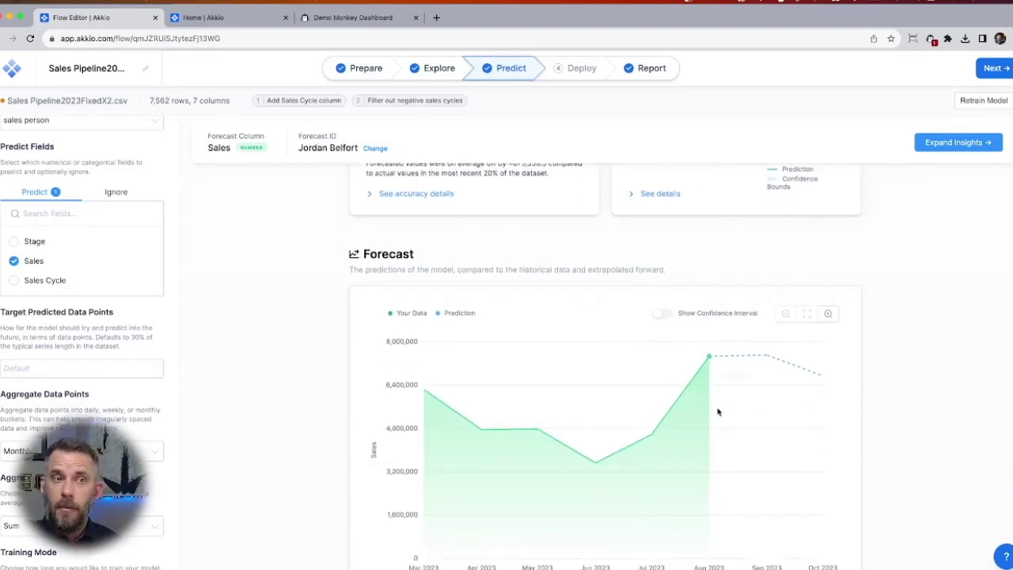
mouse_move(769, 362)
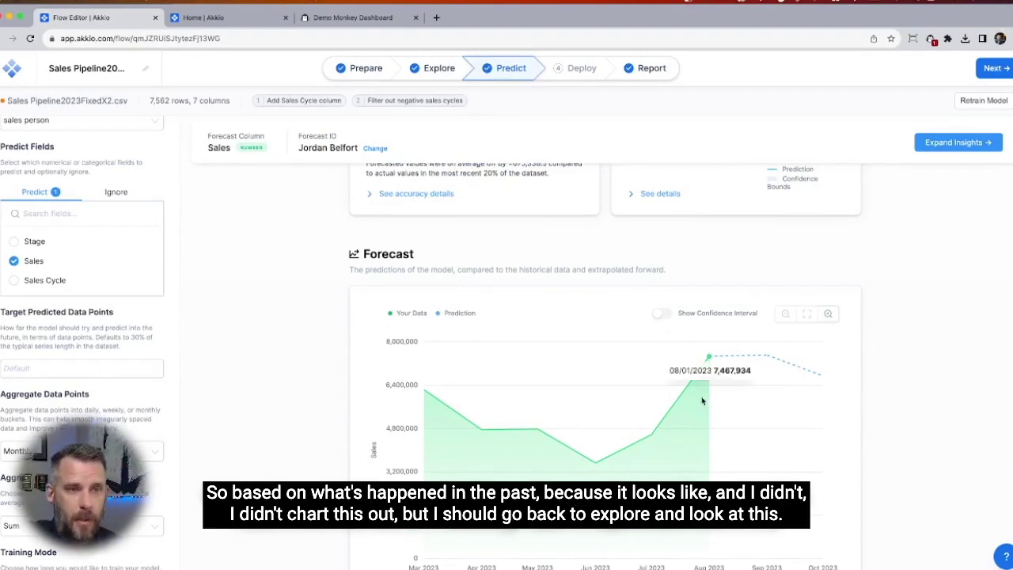
scroll(802, 420, down, 1)
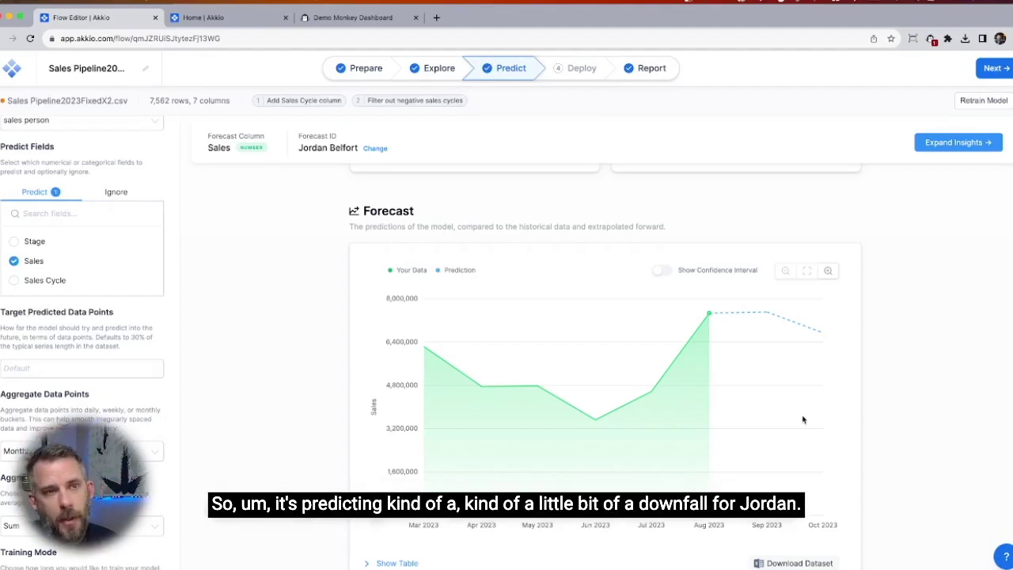
click(664, 270)
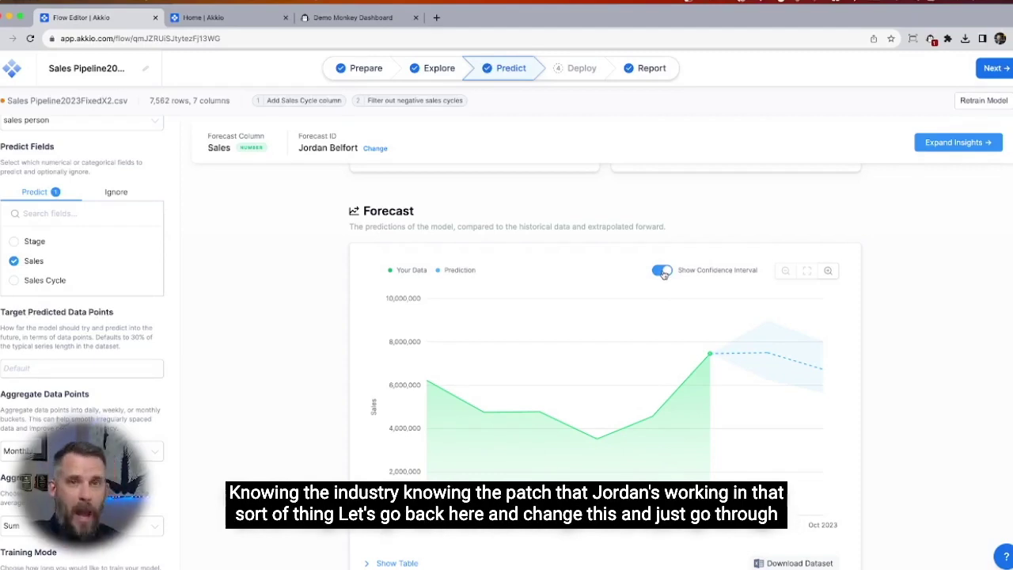
Switch the forecast through the second, third and last salespeople in the Forecast ID list
click(366, 150)
click(352, 201)
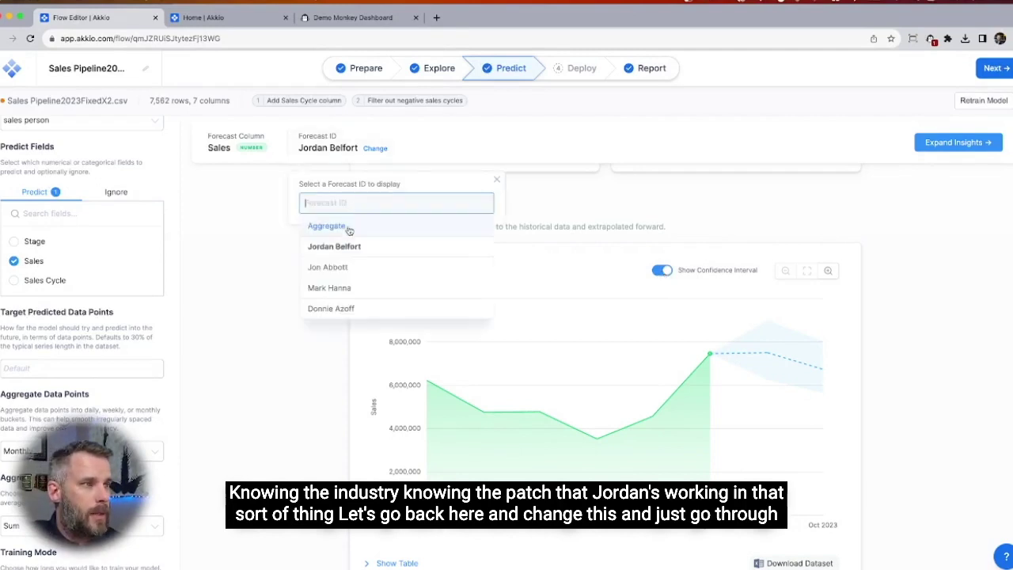
click(337, 266)
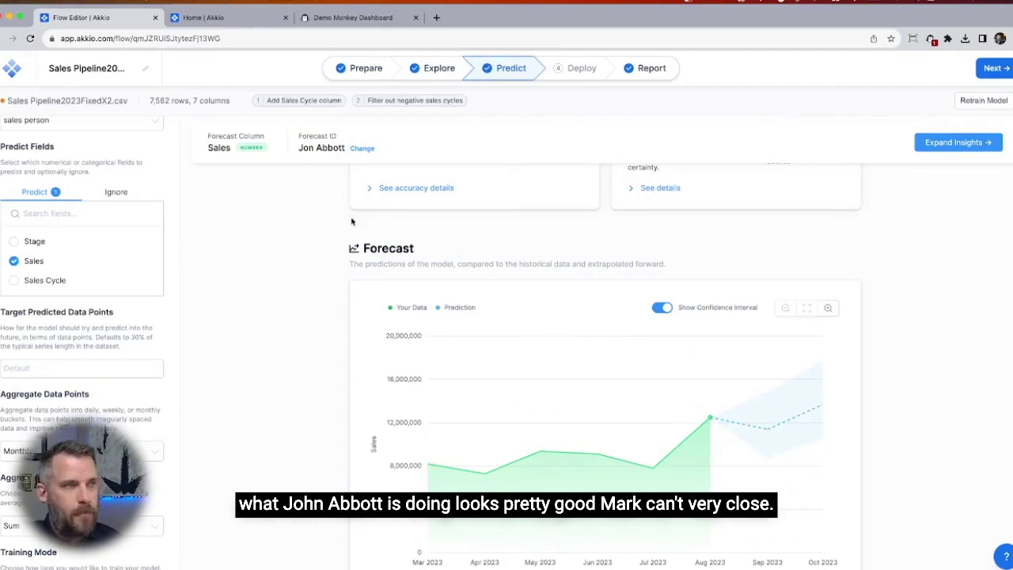
click(353, 152)
click(343, 207)
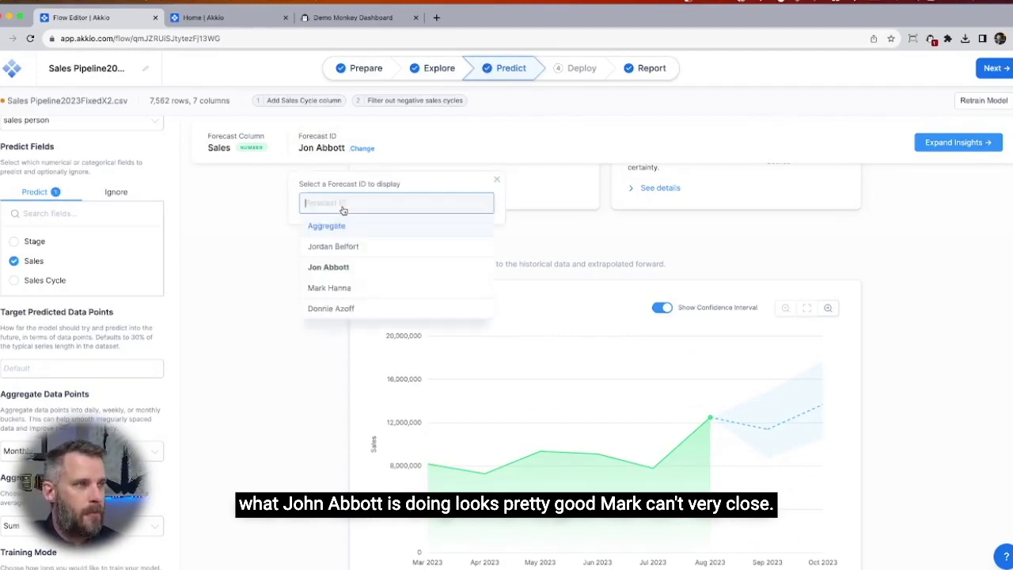
click(335, 288)
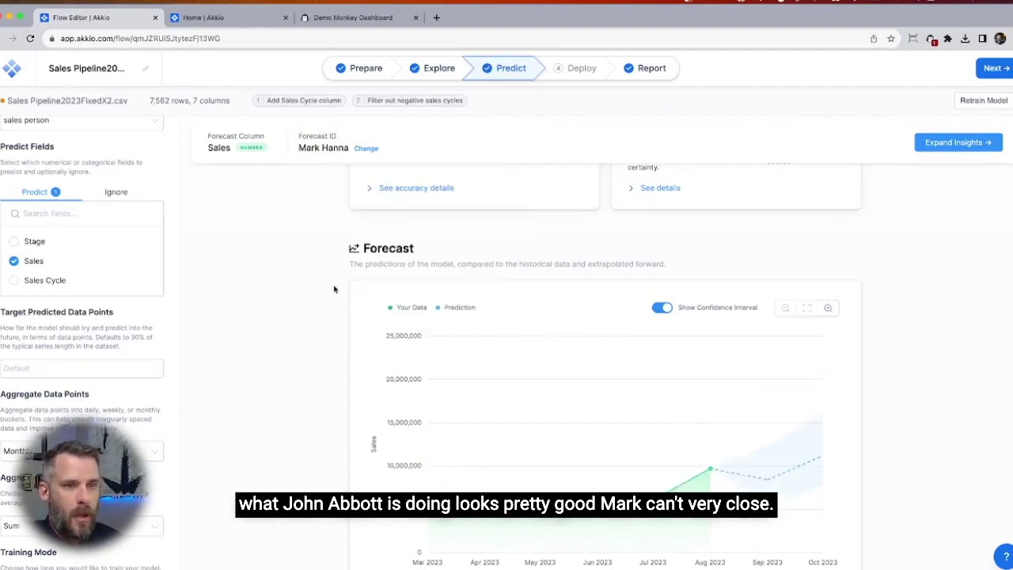
click(354, 152)
click(340, 209)
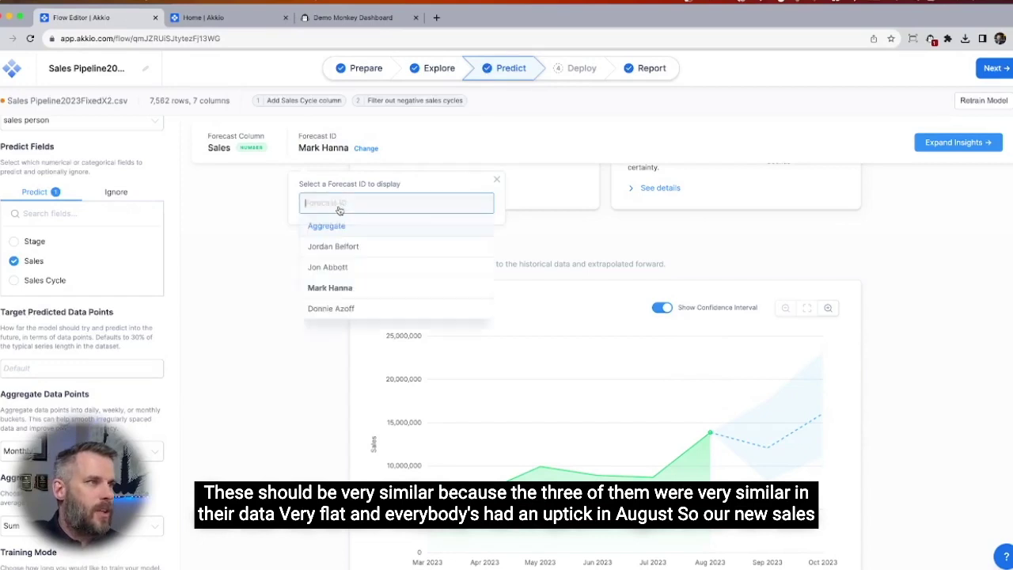
click(328, 313)
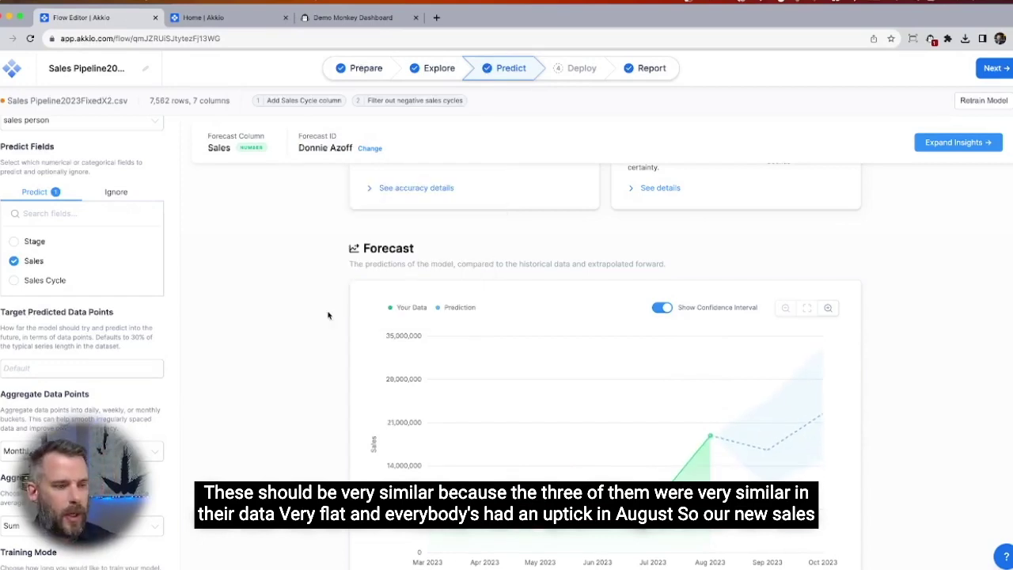
scroll(328, 315, down, 2)
mouse_move(709, 353)
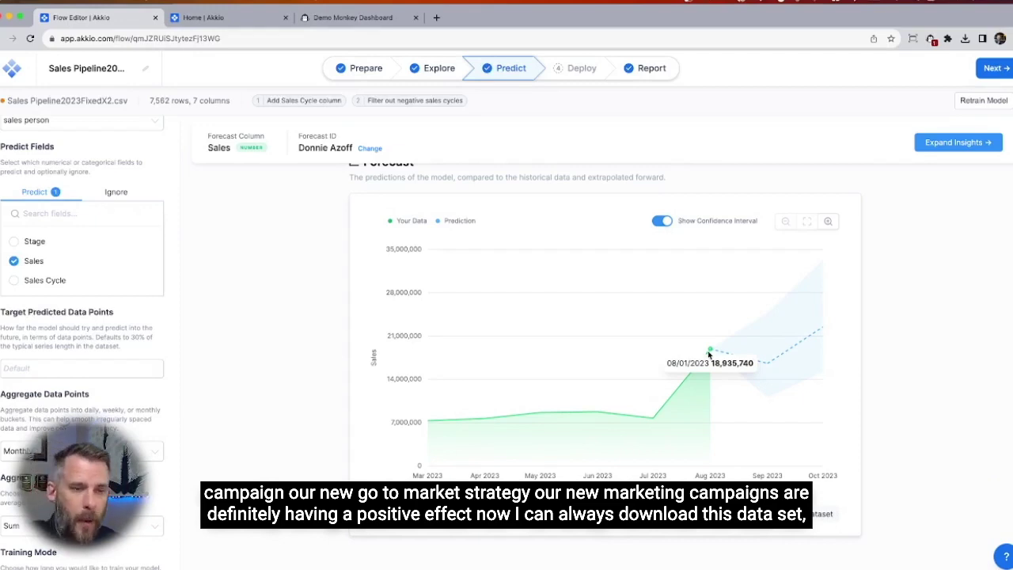
Switch the Forecast ID back to Aggregate and download its forecast dataset
click(373, 150)
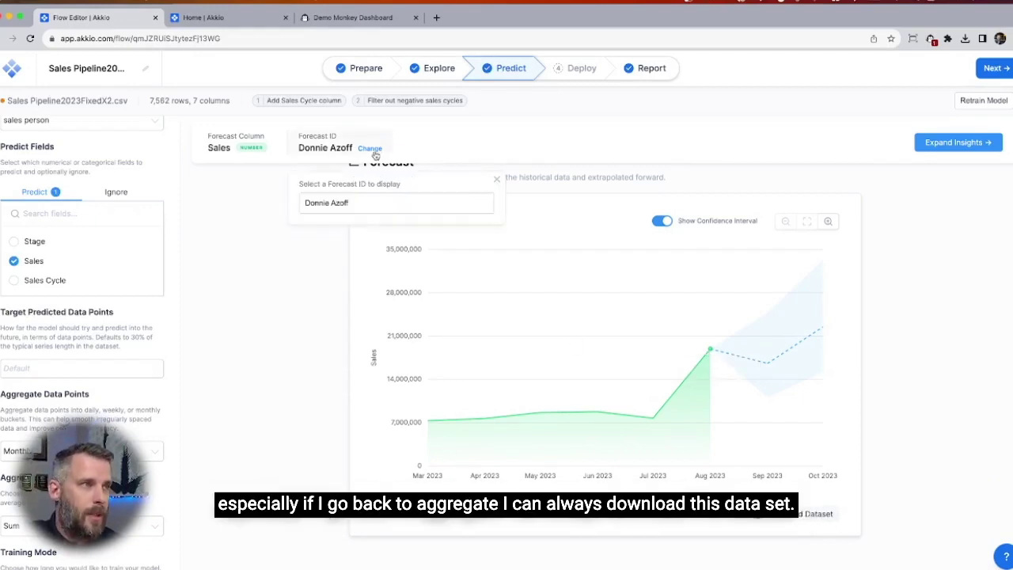
click(343, 202)
click(328, 226)
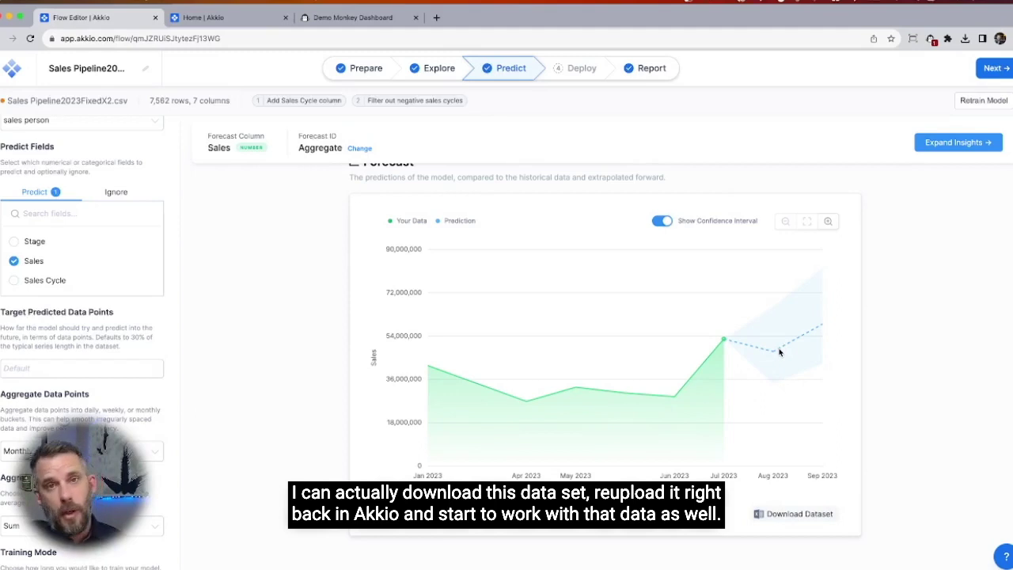
click(783, 518)
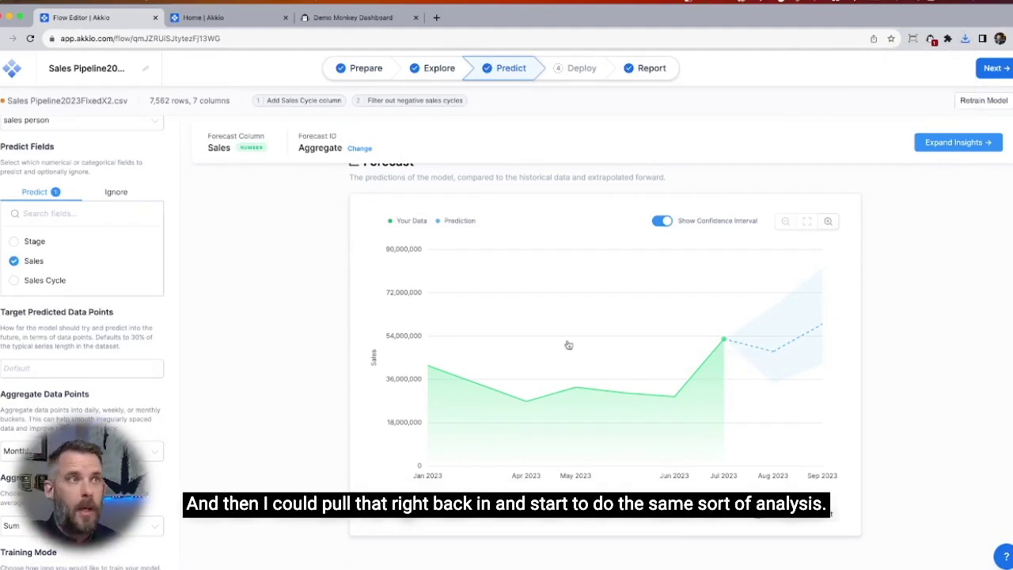
Compare the weekly and daily seasonality impact on sales, ending on the weekly view
scroll(568, 345, down, 5)
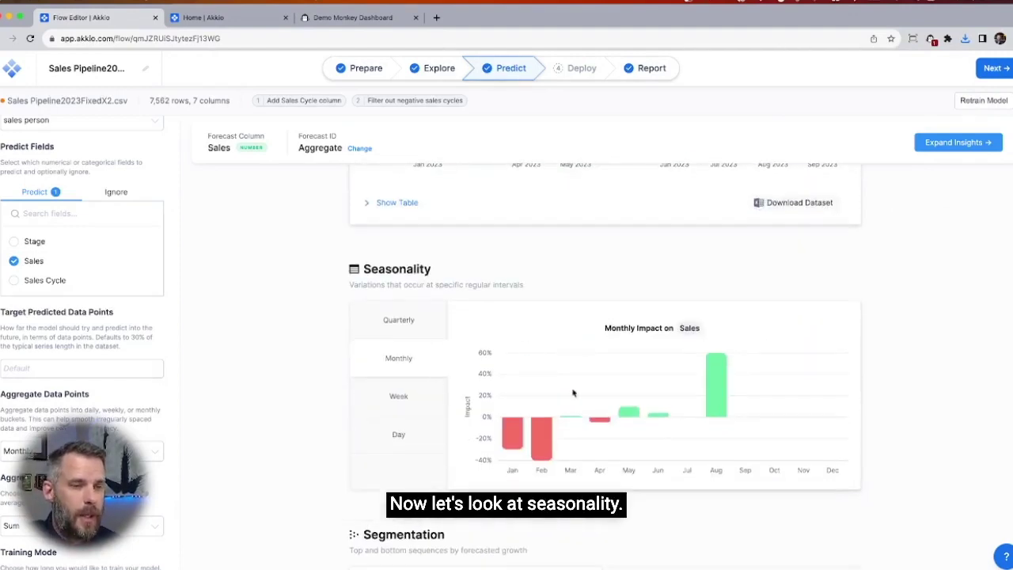
click(410, 398)
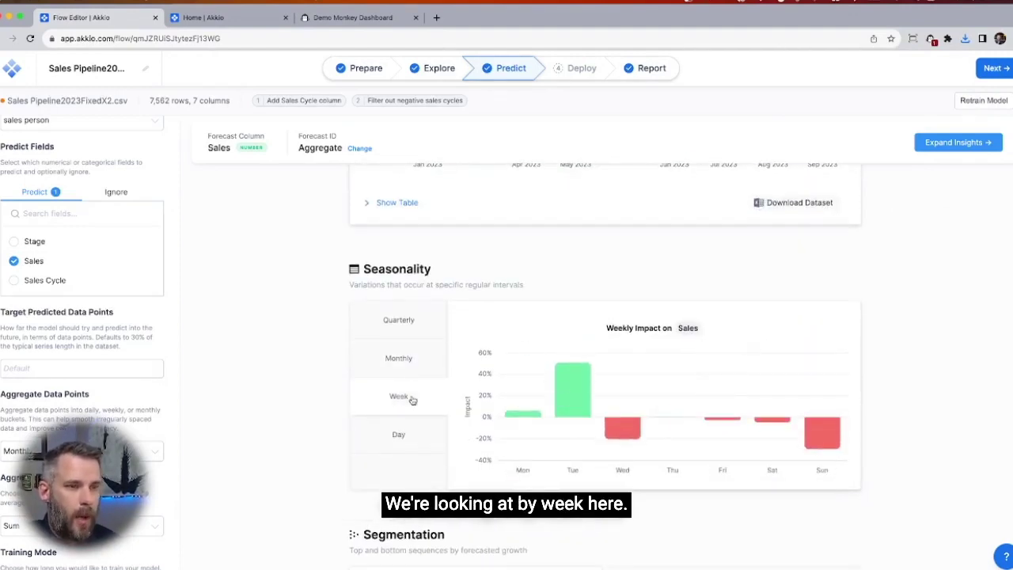
click(399, 433)
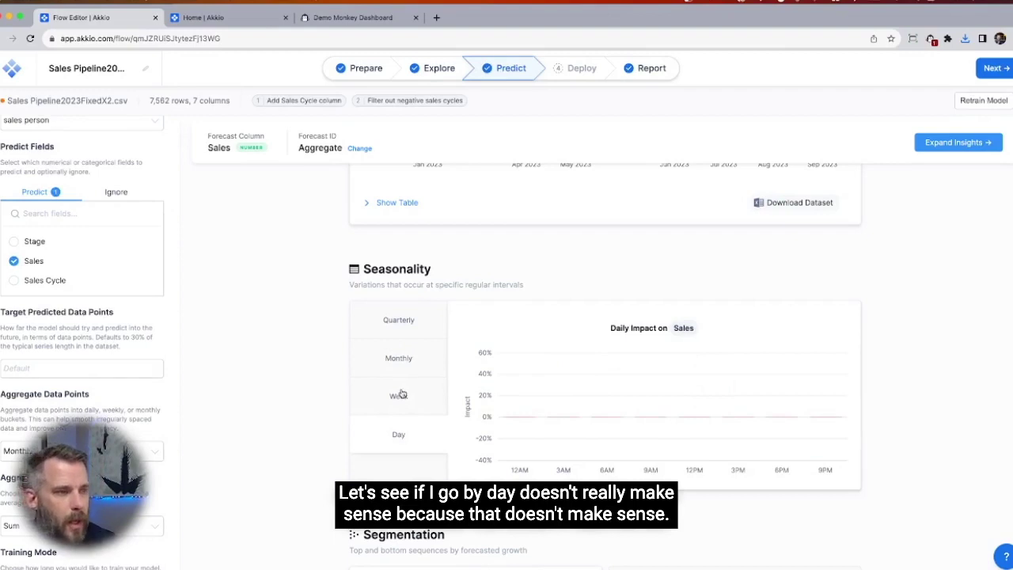
click(402, 395)
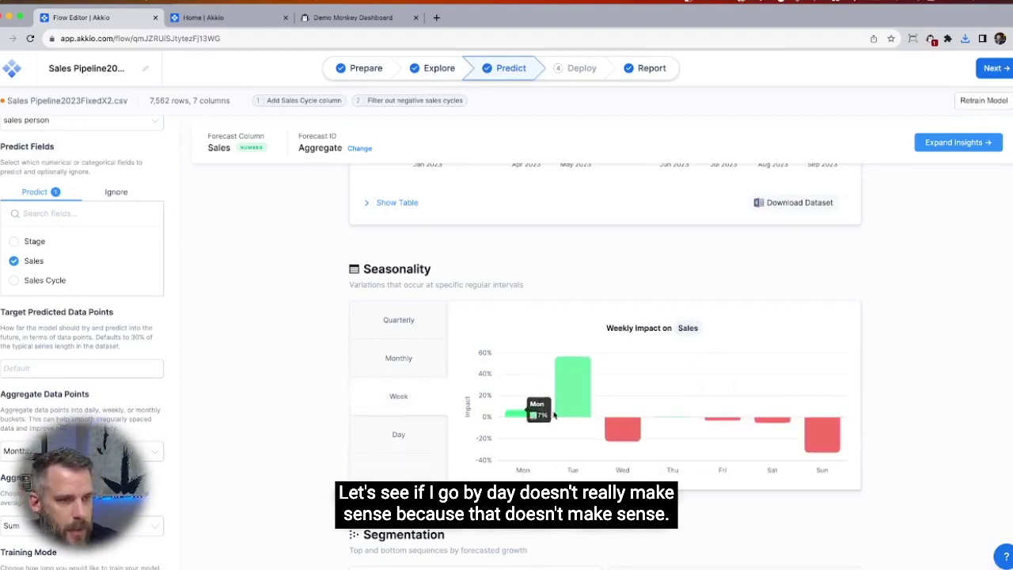
mouse_move(576, 407)
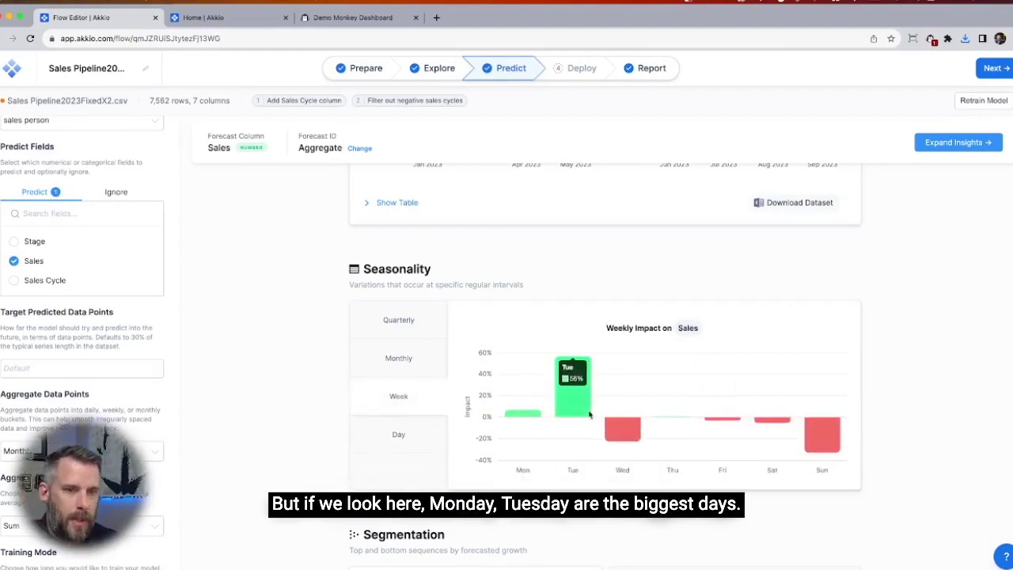
scroll(293, 406, down, 5)
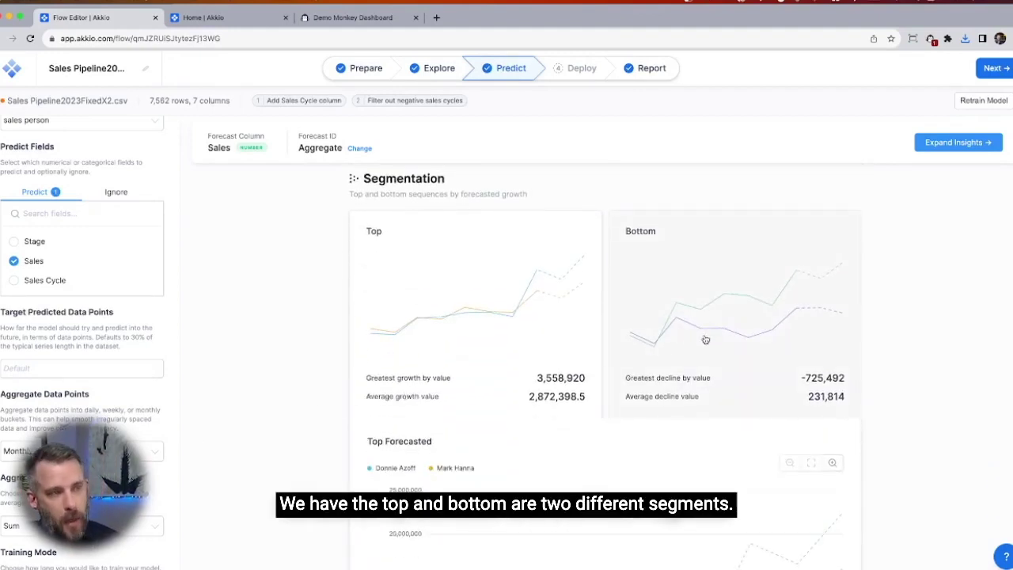
scroll(604, 364, down, 1)
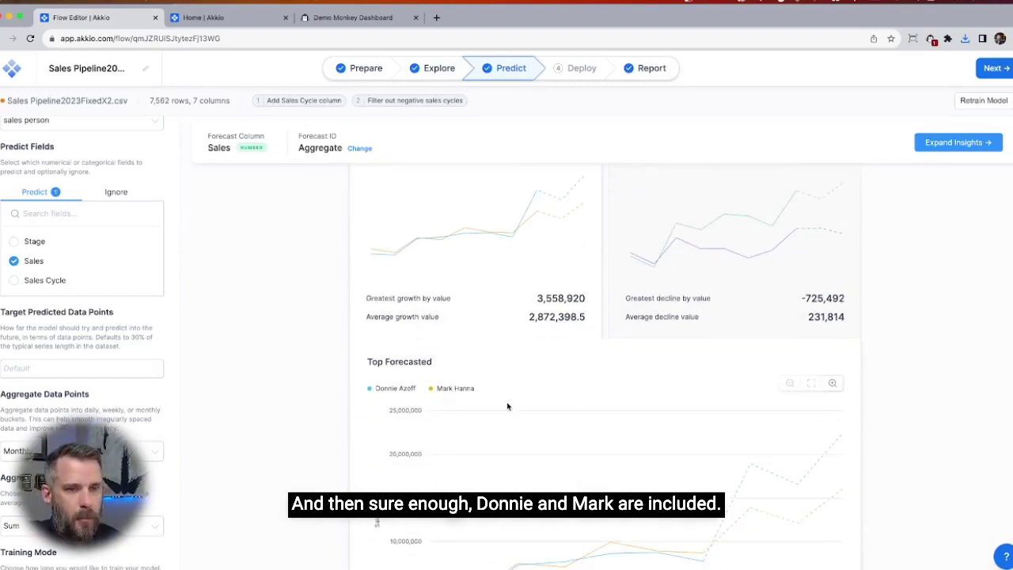
scroll(507, 406, down, 2)
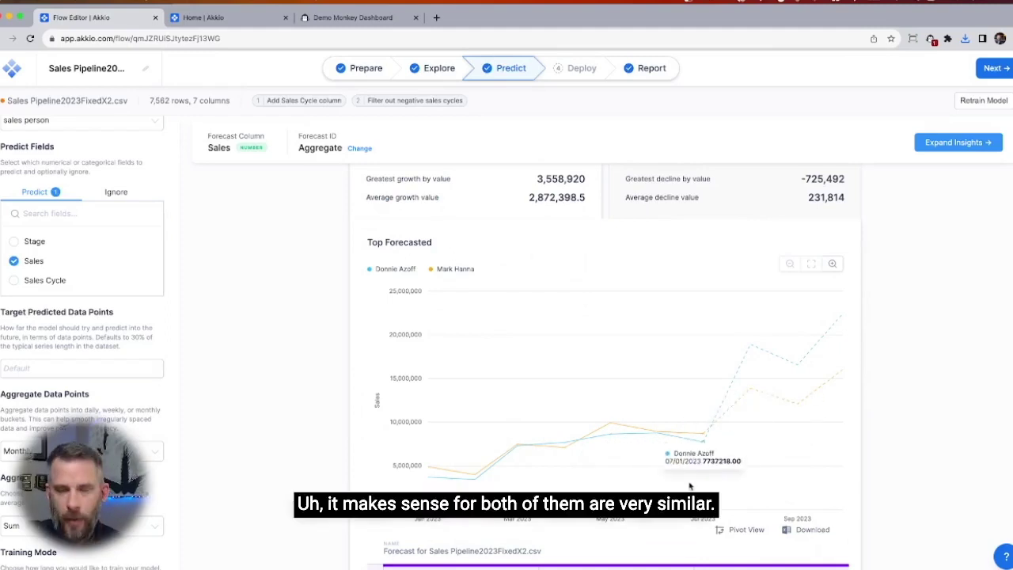
scroll(690, 486, down, 3)
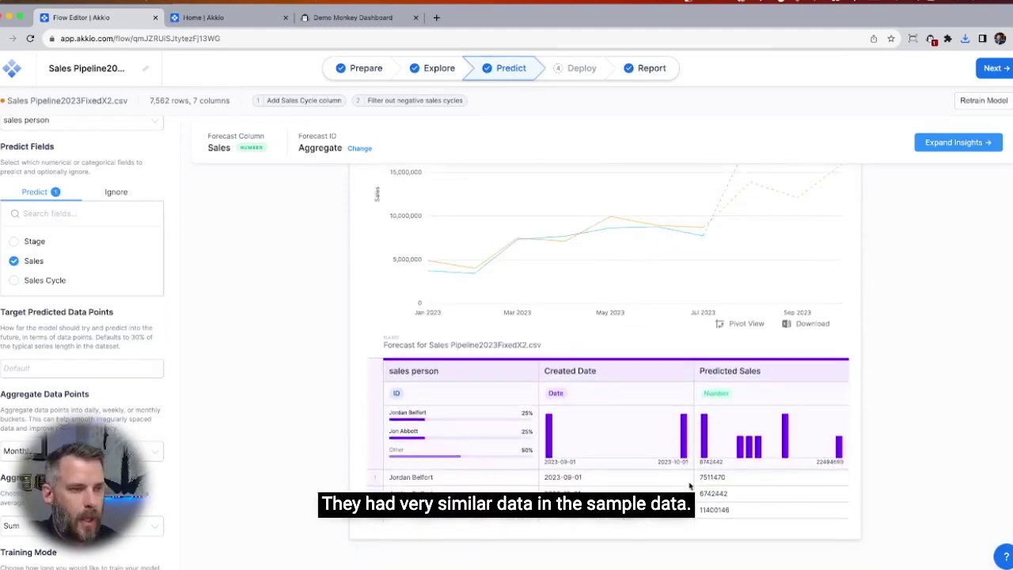
Rebuild the predictive model with data points aggregated weekly instead of monthly
click(150, 450)
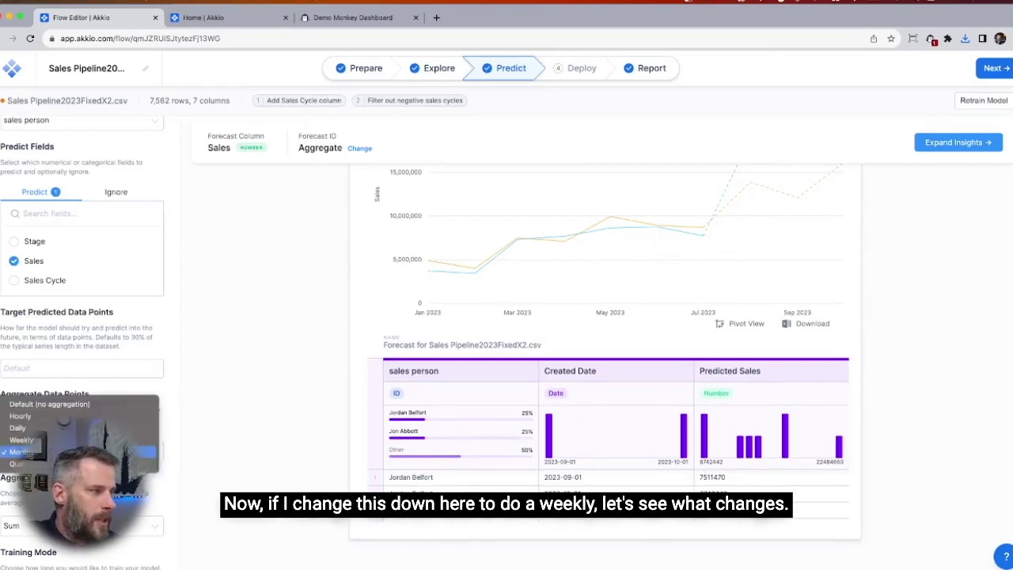
click(21, 439)
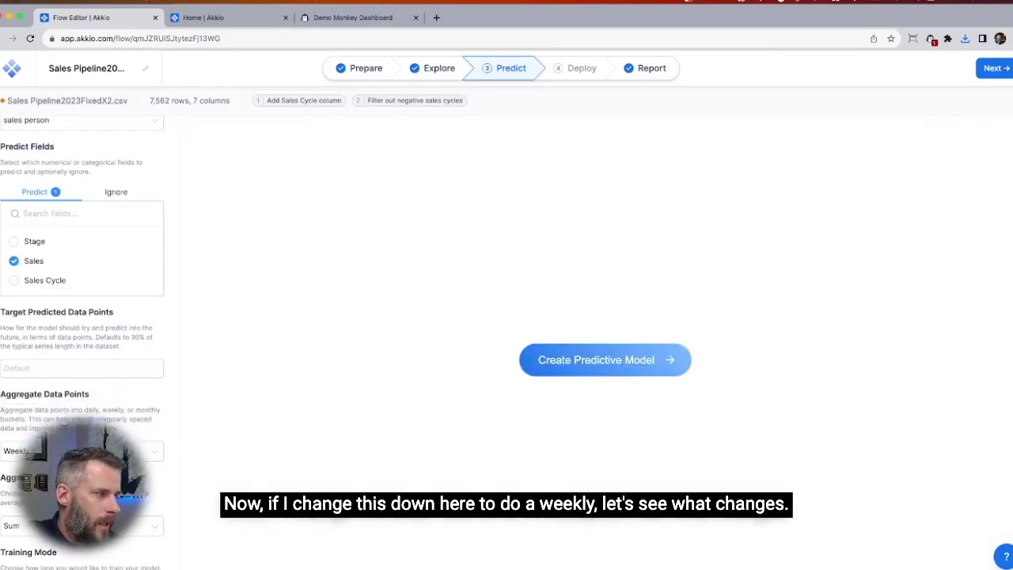
click(575, 359)
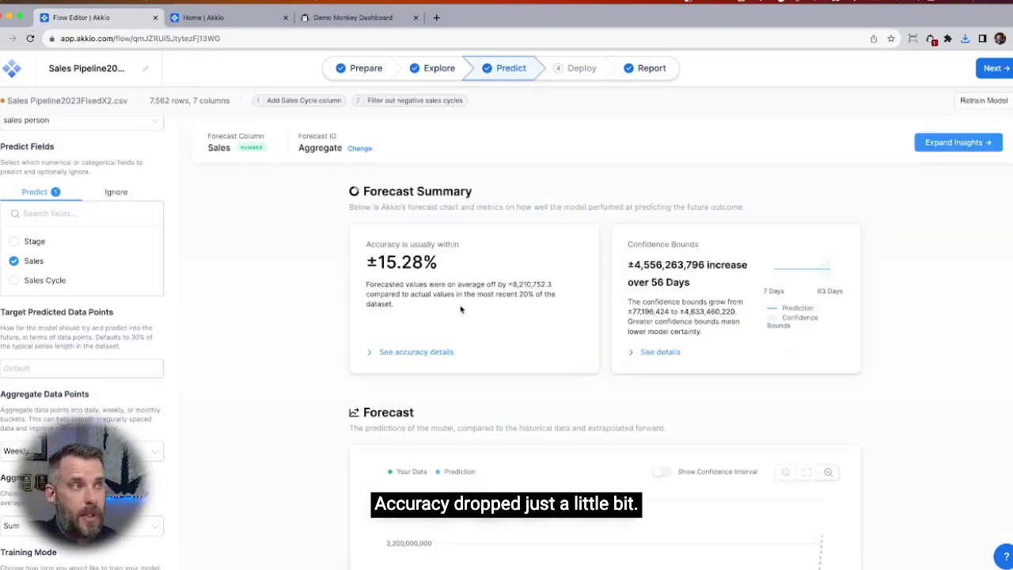
scroll(313, 410, down, 3)
scroll(314, 410, down, 2)
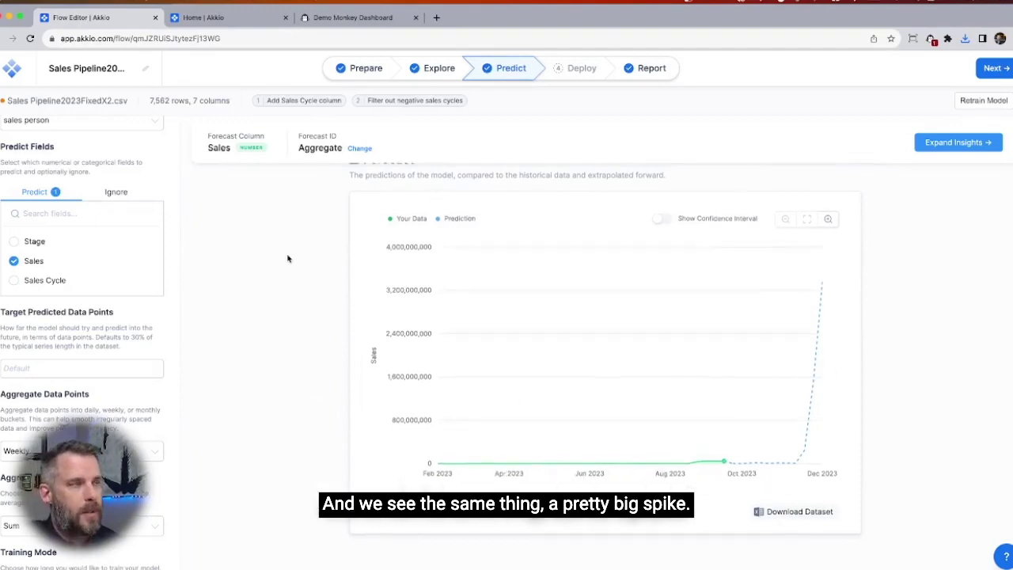
scroll(288, 258, up, 5)
scroll(288, 259, down, 2)
scroll(288, 259, up, 2)
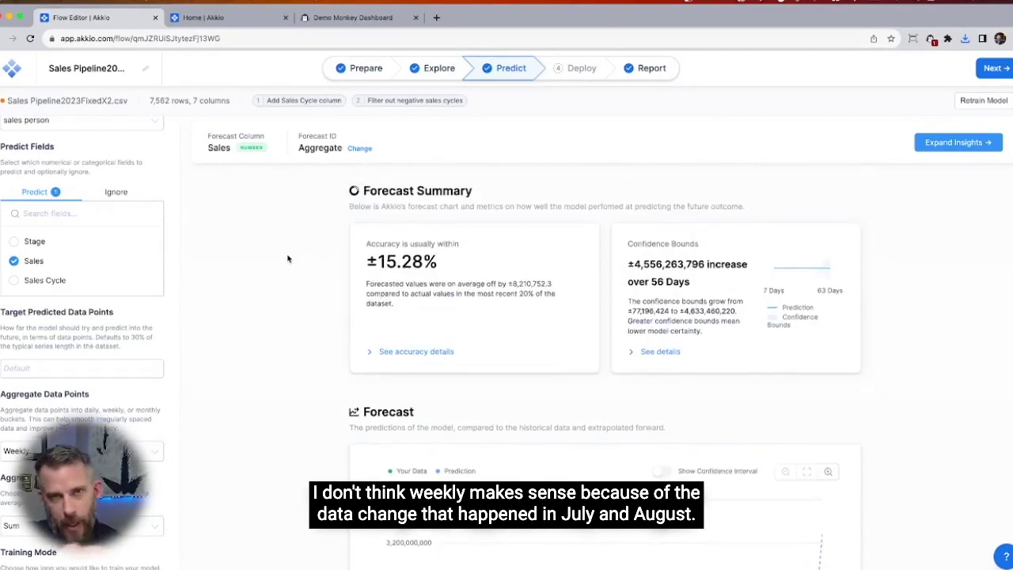
Show the sales forecast for one salesperson, then switch it to another salesperson
click(355, 148)
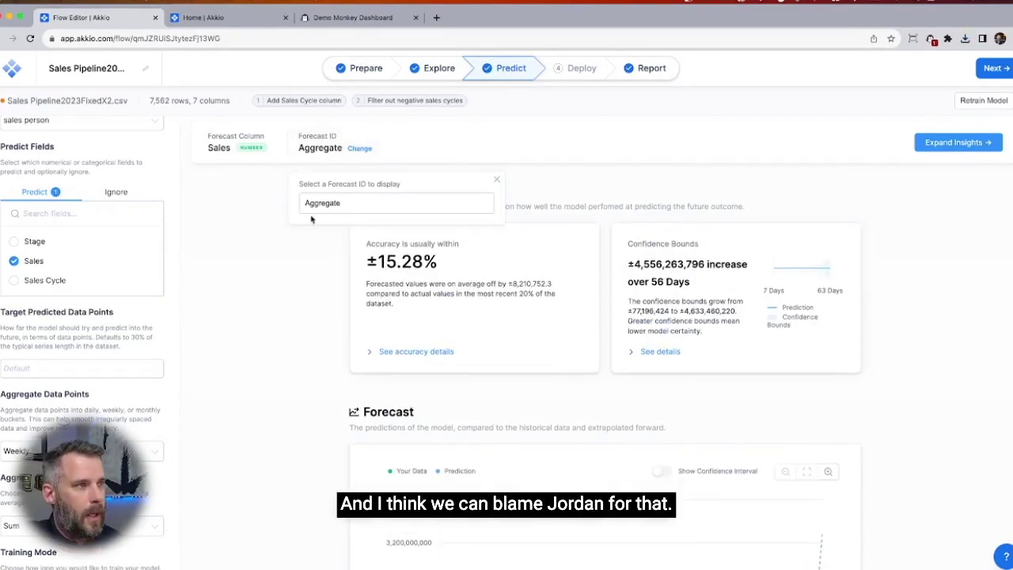
click(312, 213)
click(316, 288)
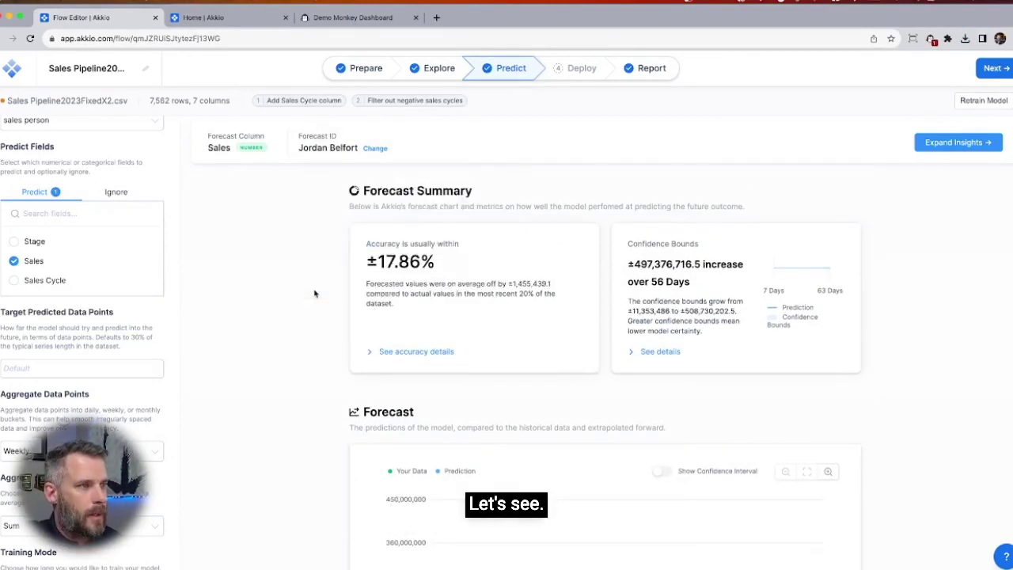
scroll(295, 418, down, 3)
scroll(294, 418, up, 3)
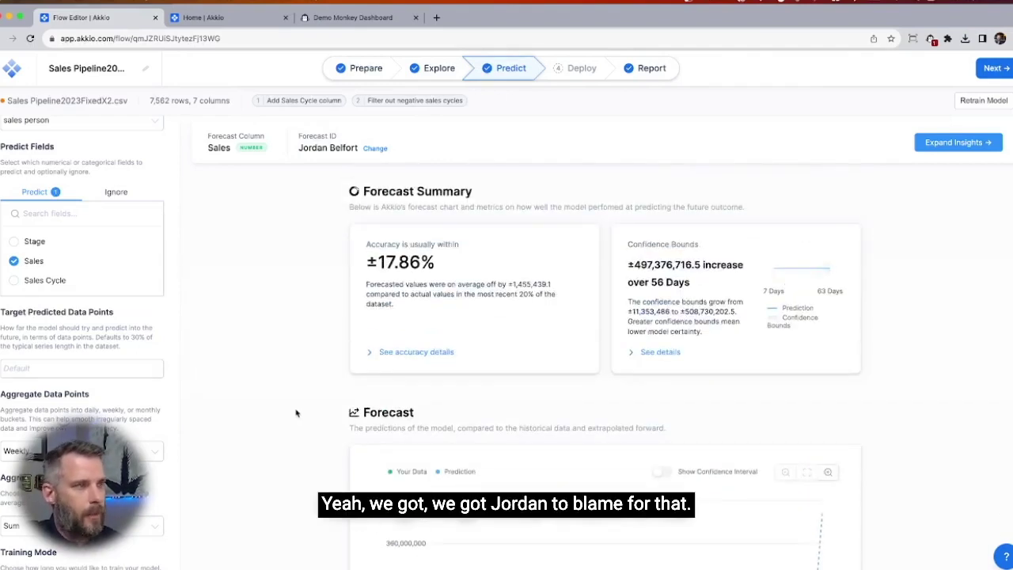
click(373, 148)
click(333, 202)
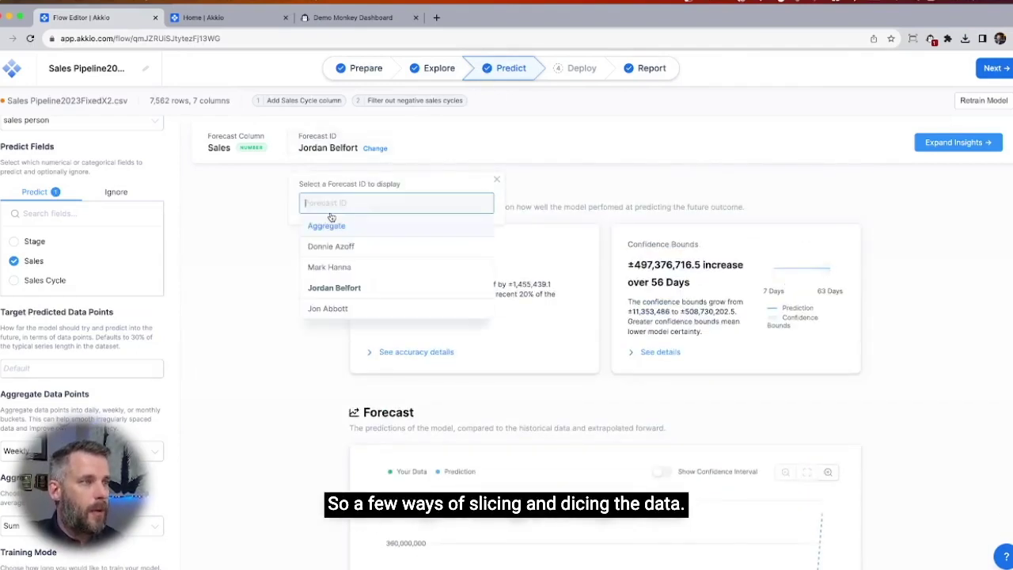
click(324, 269)
scroll(327, 432, down, 3)
scroll(327, 432, up, 3)
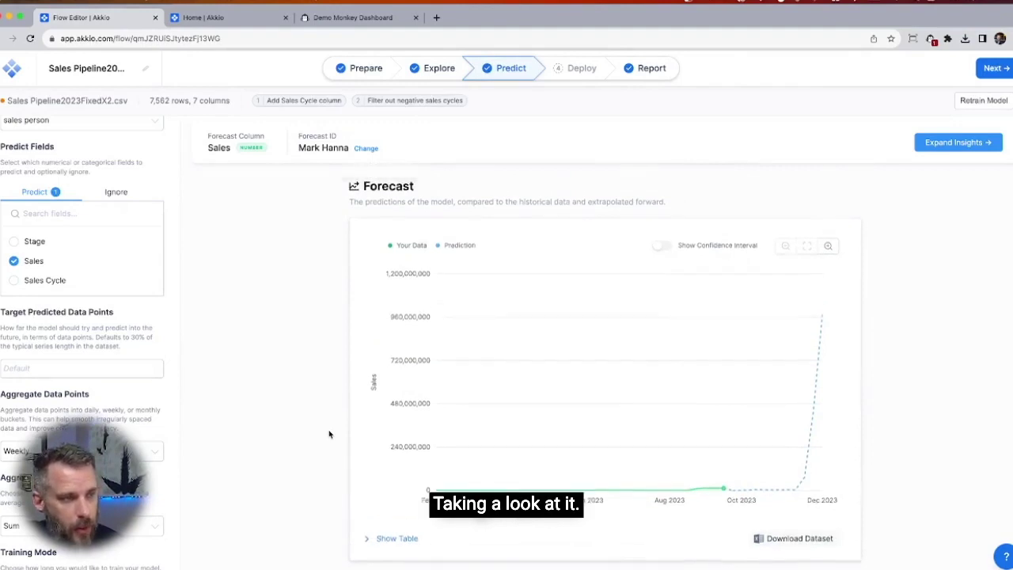
click(155, 458)
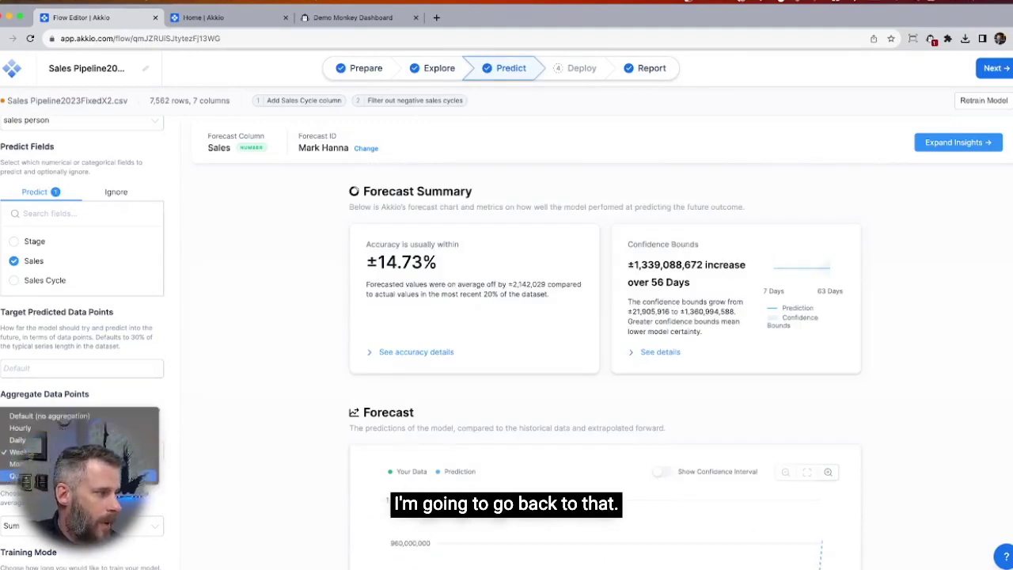
Try quarterly data-point aggregation, then retrain the Aggregate forecast with Monthly aggregation instead
click(31, 475)
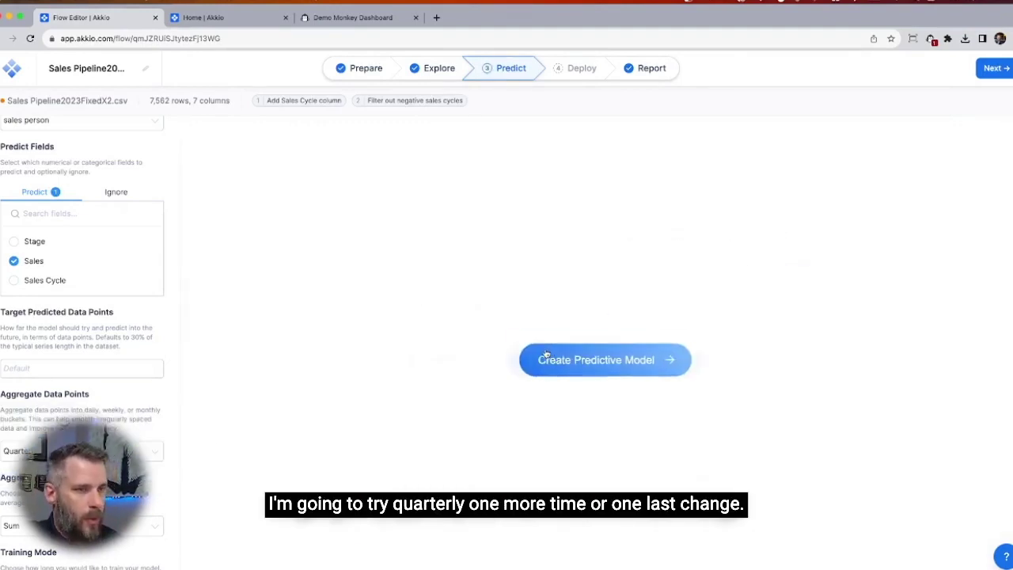
click(545, 353)
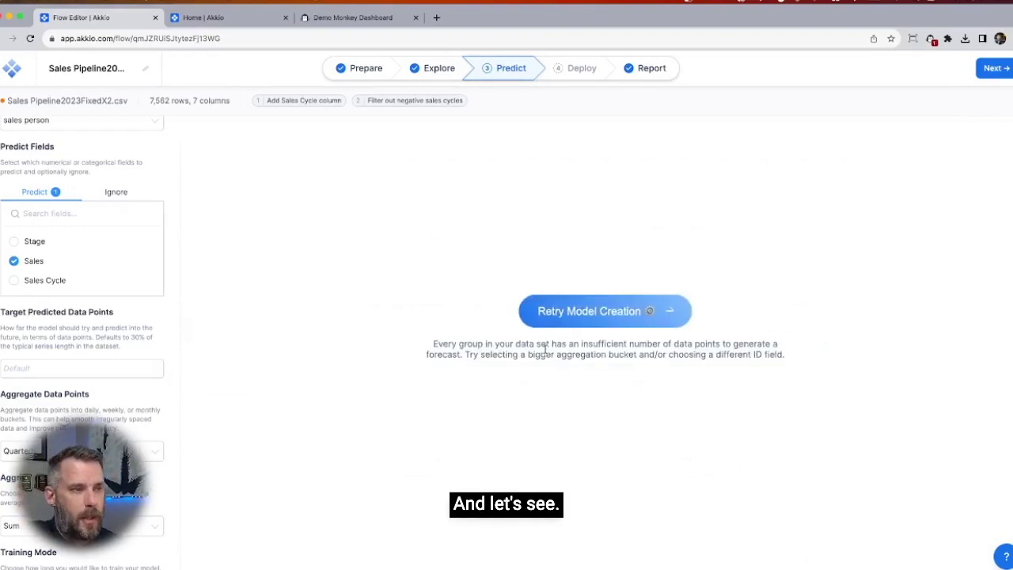
click(143, 450)
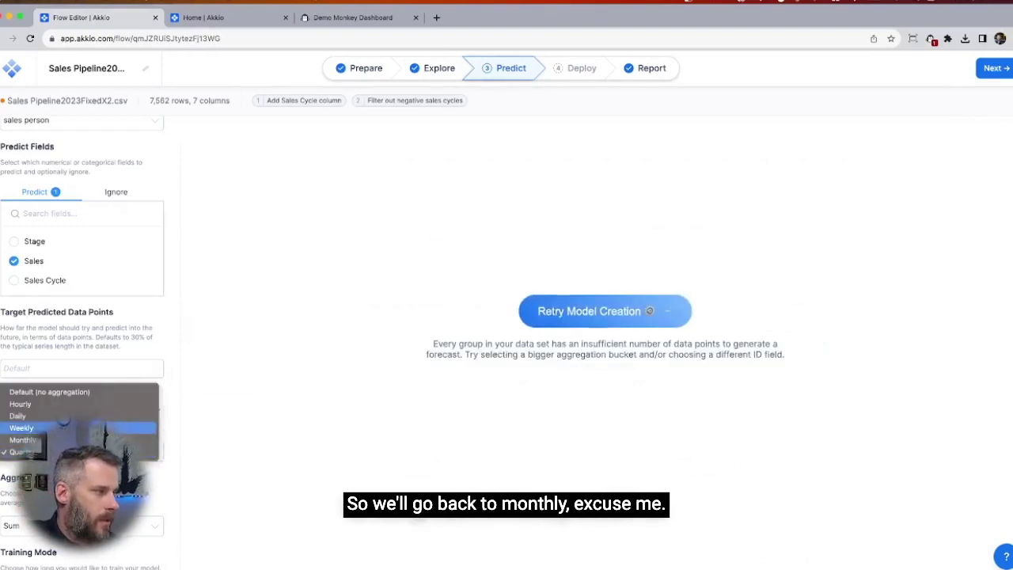
click(23, 427)
click(79, 450)
click(19, 463)
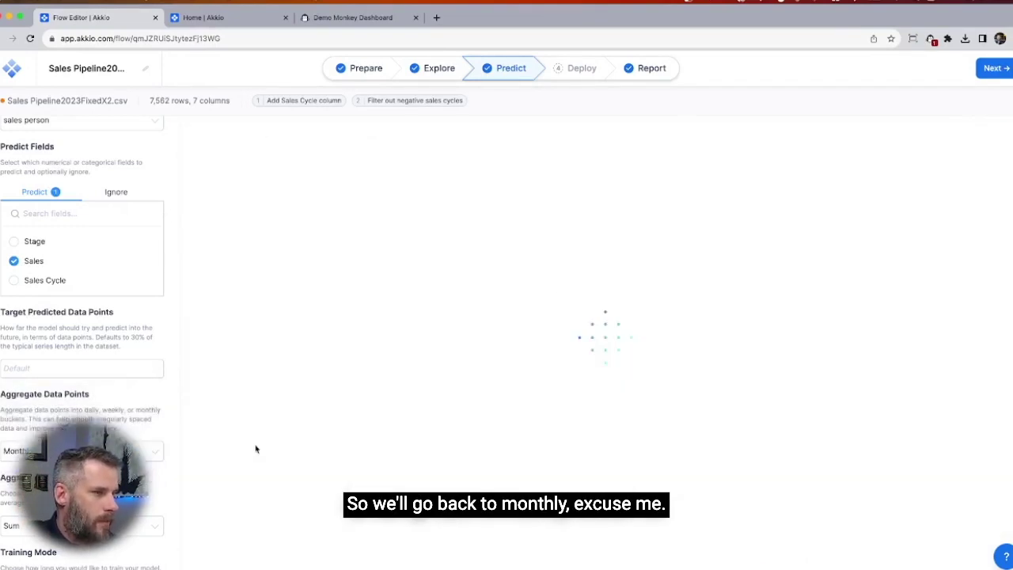
scroll(340, 468, down, 3)
scroll(347, 472, up, 3)
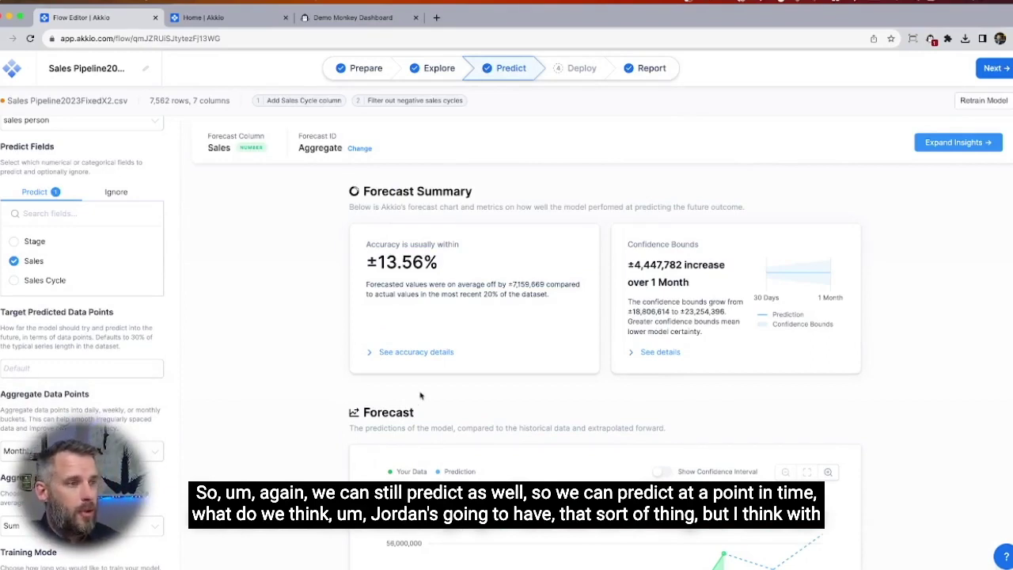
scroll(649, 448, down, 2)
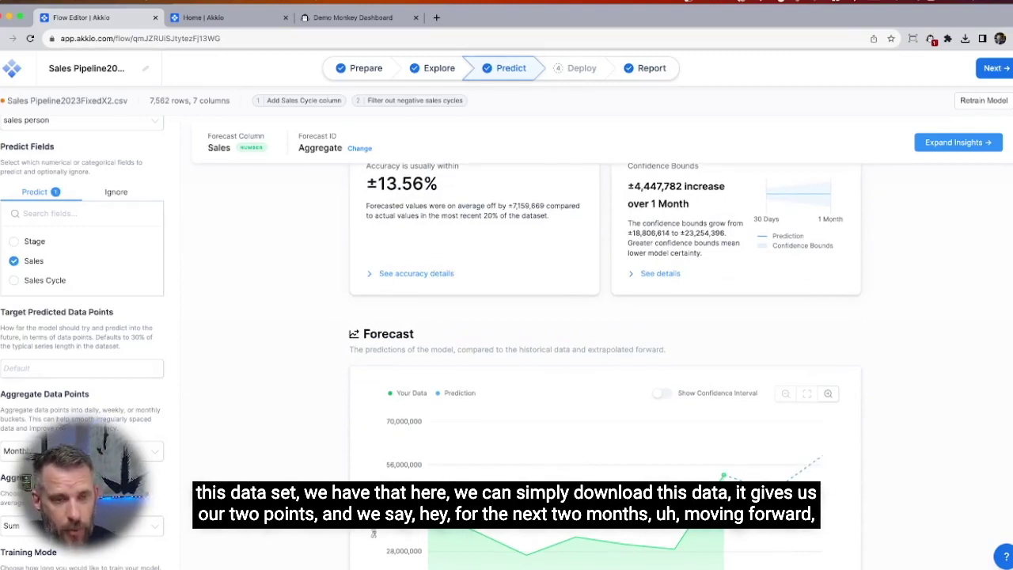
scroll(772, 348, down, 4)
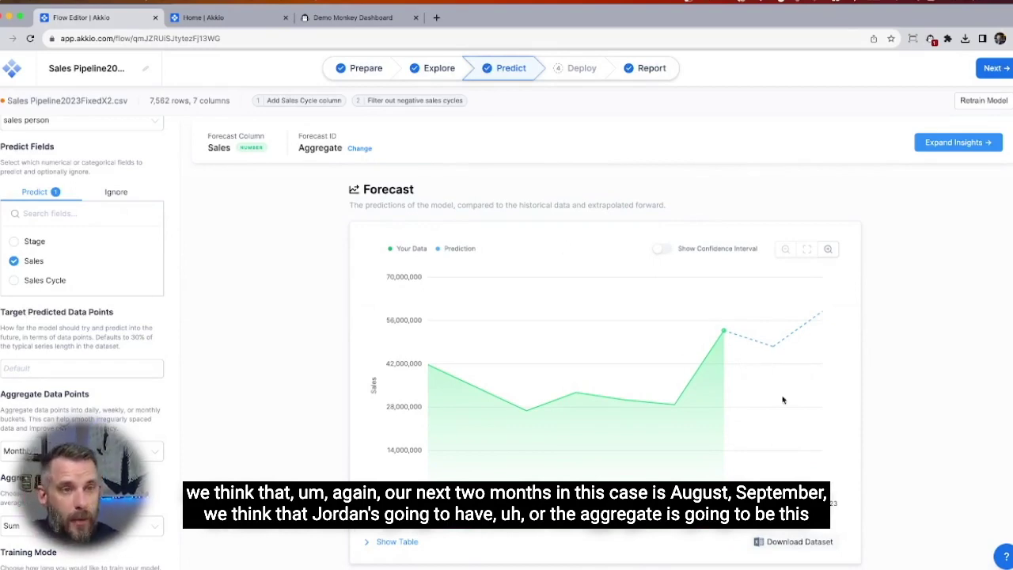
mouse_move(822, 320)
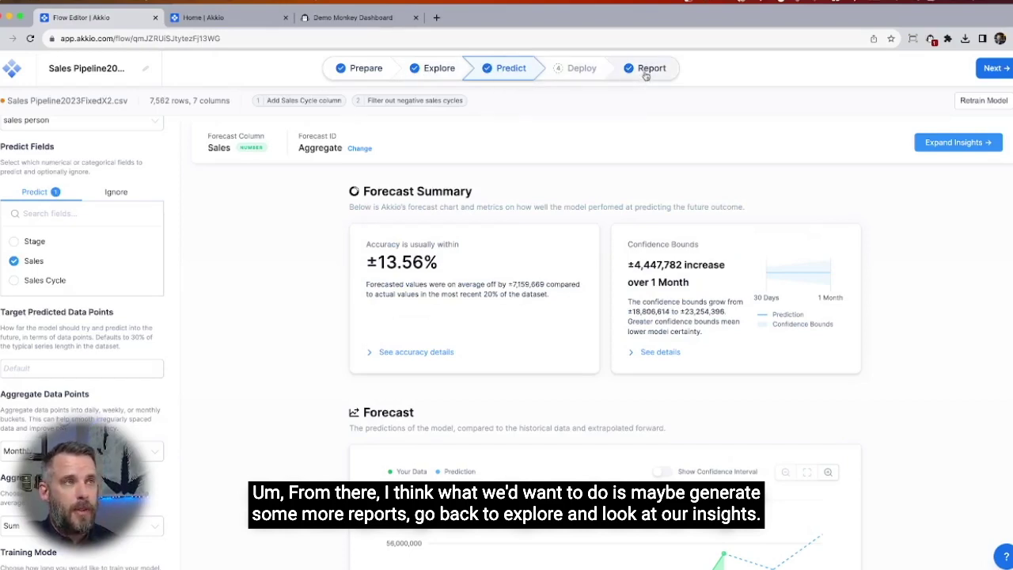
Share the Explore chat with Chat History included, open its link, then go to Reports
click(434, 69)
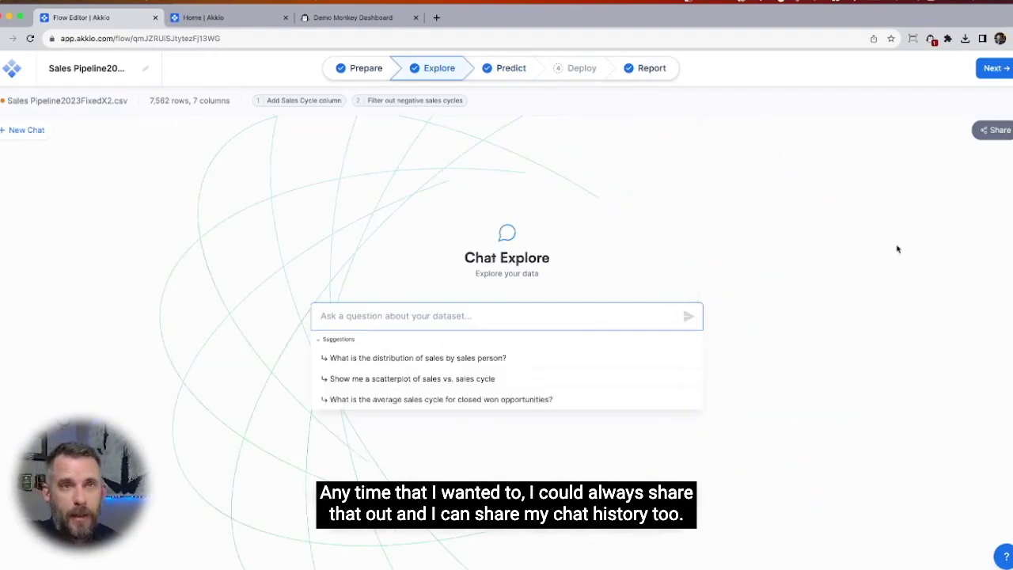
click(995, 131)
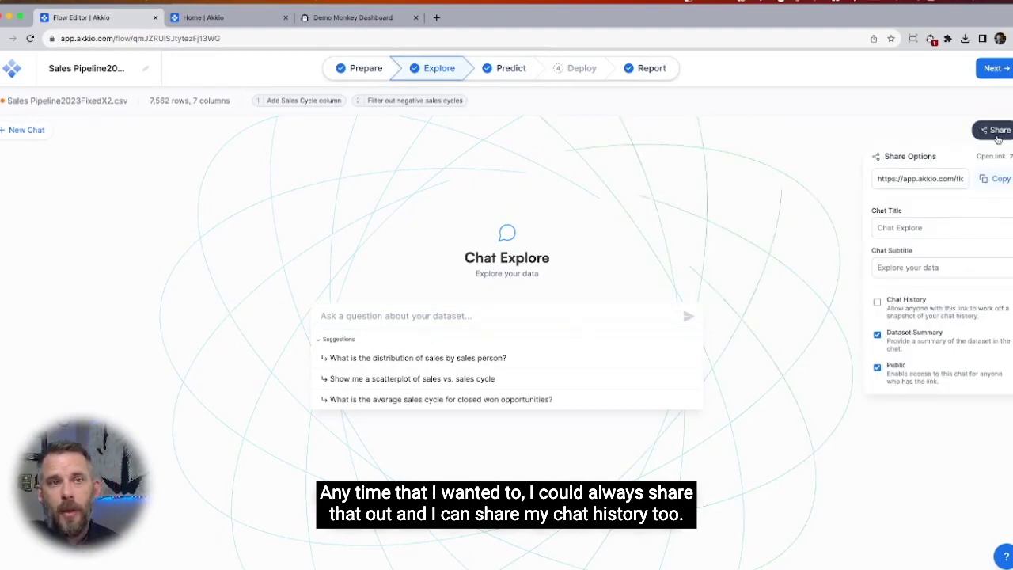
click(877, 303)
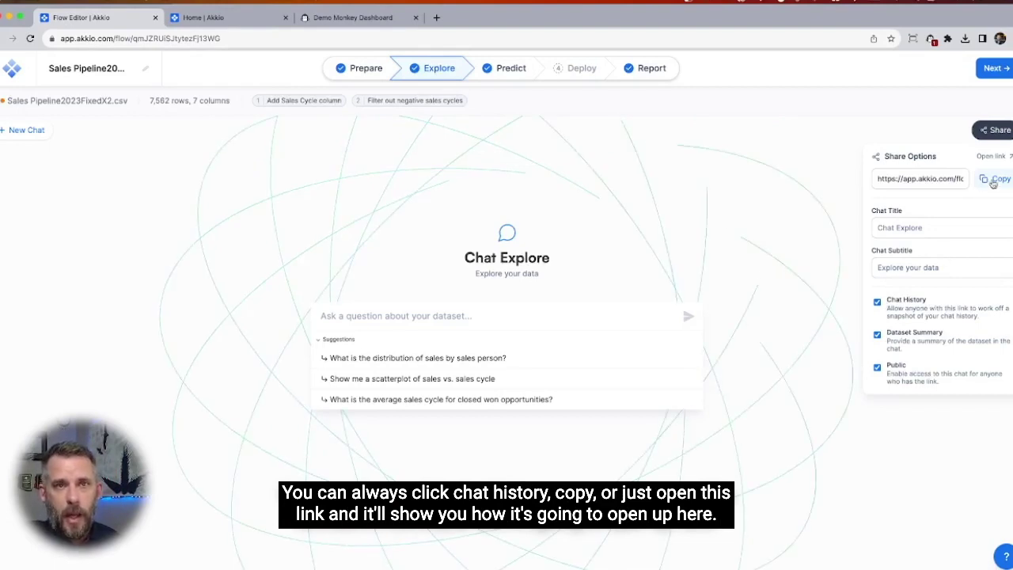
click(991, 156)
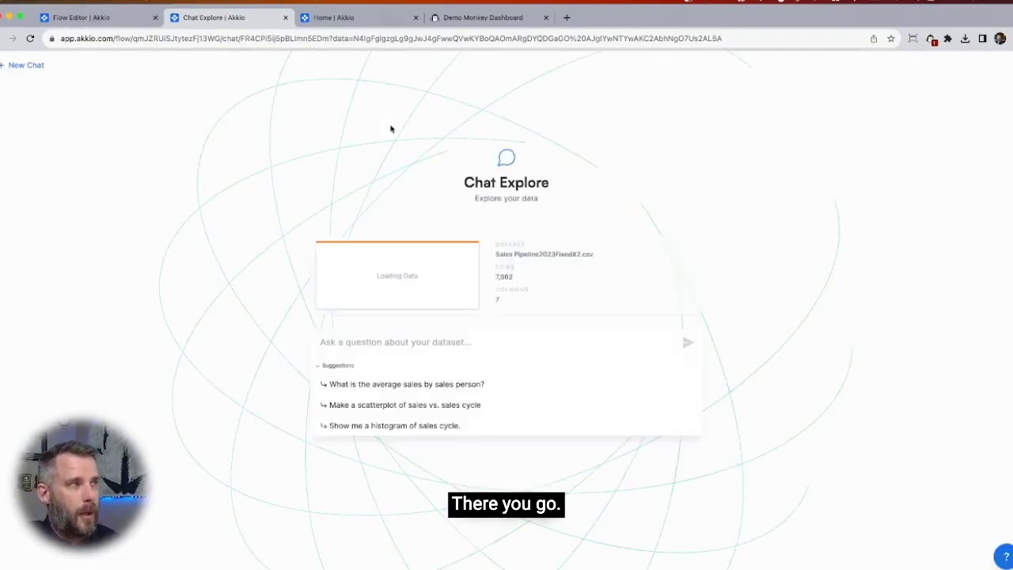
key(ctrl+shift+Tab)
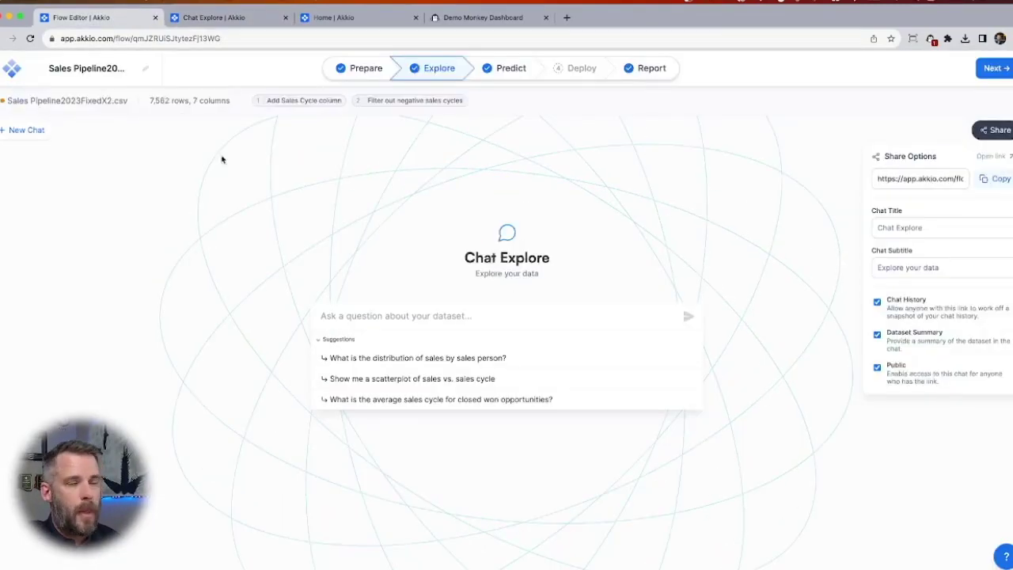
click(651, 68)
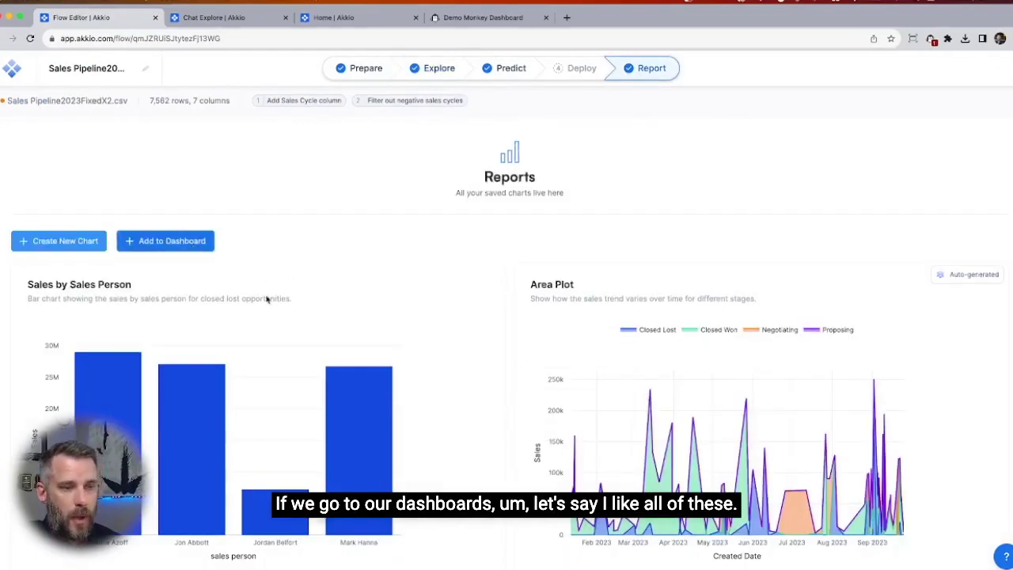
Add the saved report charts to My New Dashboard and view its share options
scroll(423, 435, down, 2)
scroll(422, 435, down, 4)
scroll(271, 264, up, 5)
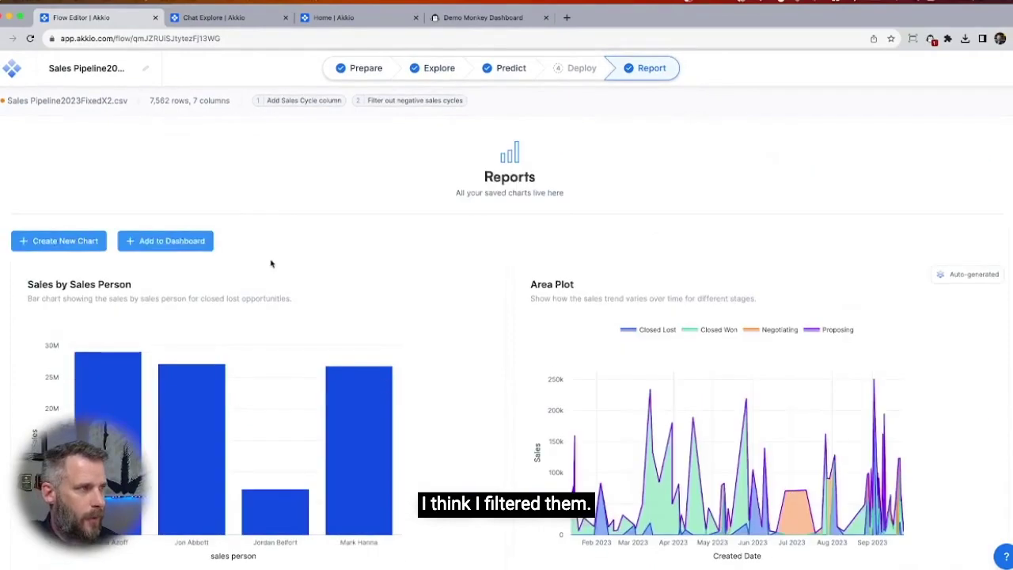
click(171, 240)
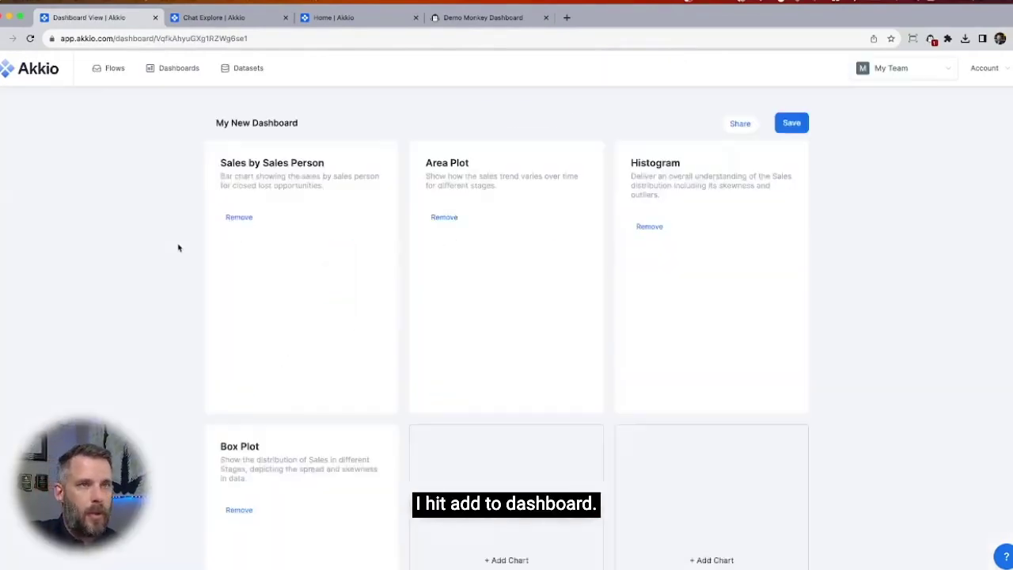
click(738, 132)
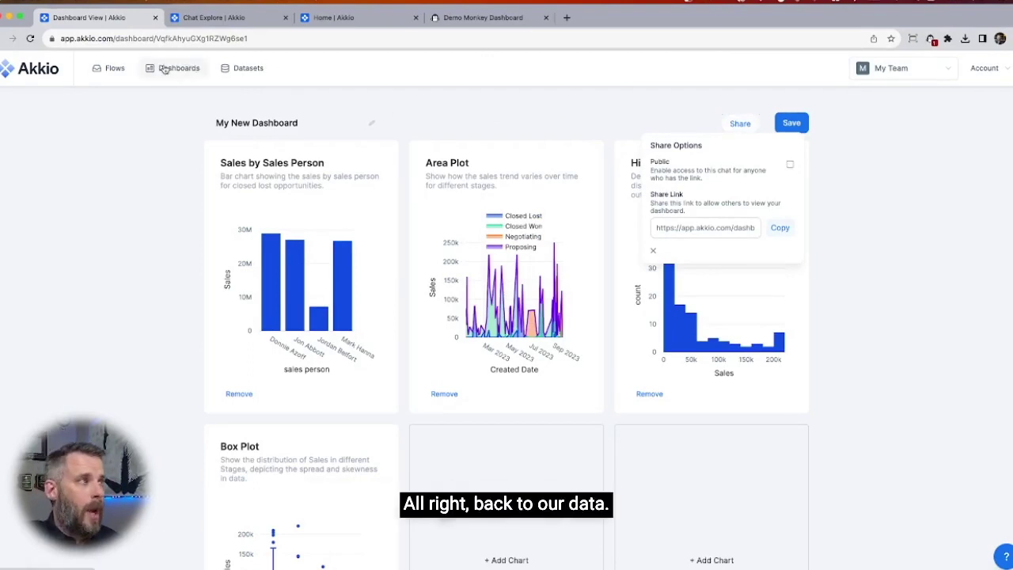
Return to the Akkio Flows home page using the top-left logo
click(38, 69)
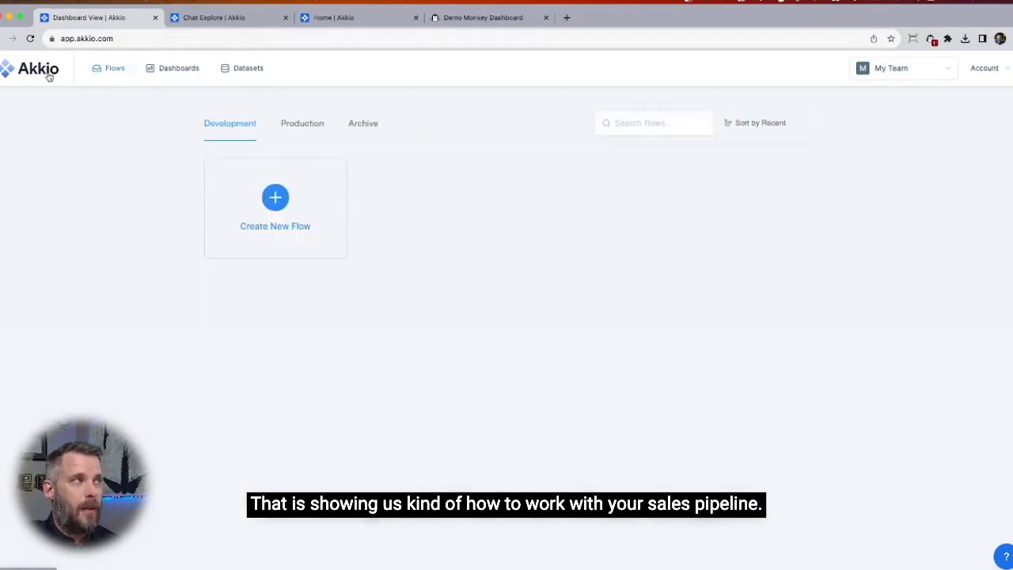